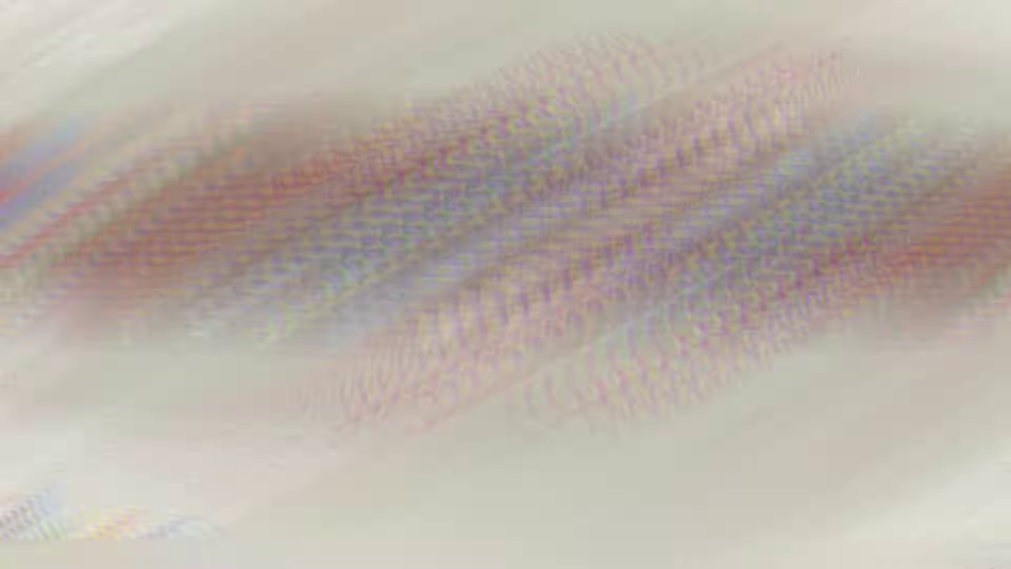
{"action": "type", "text": "www.w"}
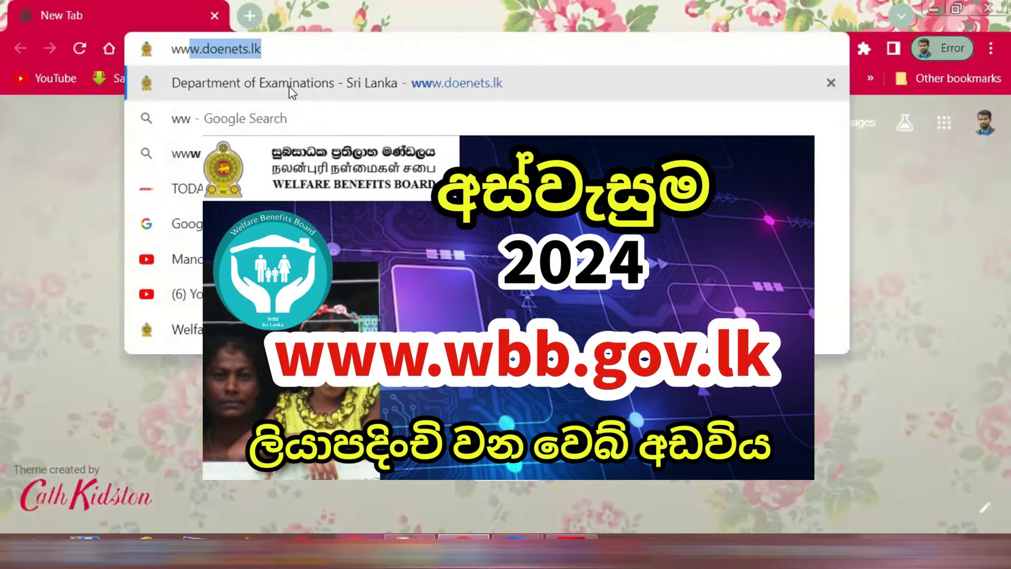
{"action": "type", "text": "bb"}
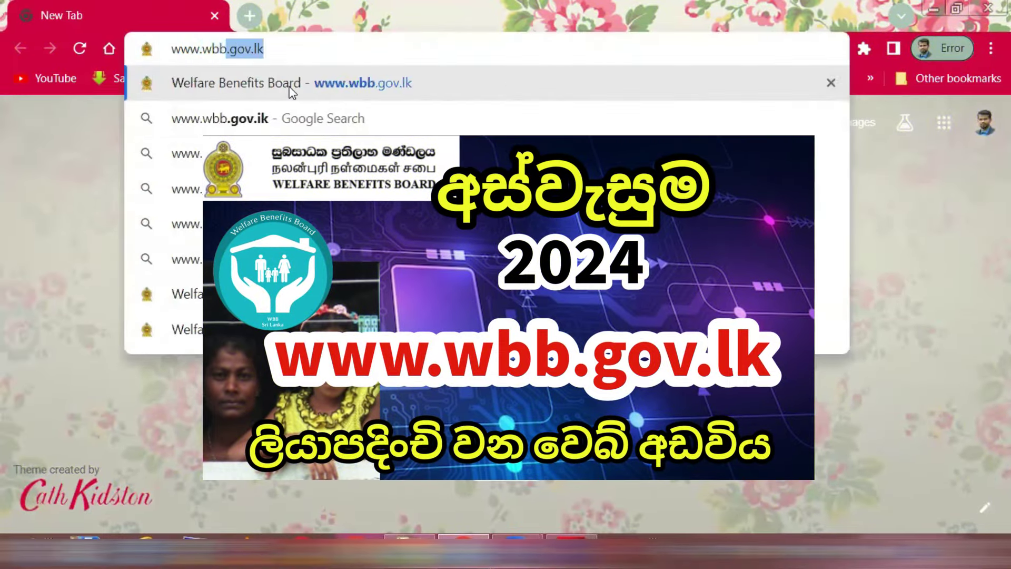
{"action": "type", "text": ".gov.l"}
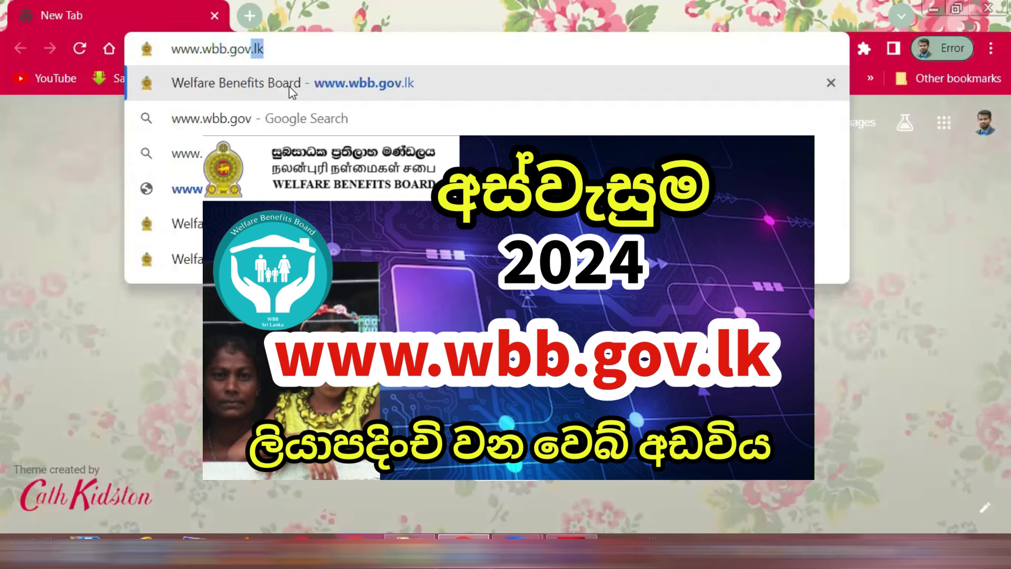
{"action": "type", "text": "k"}
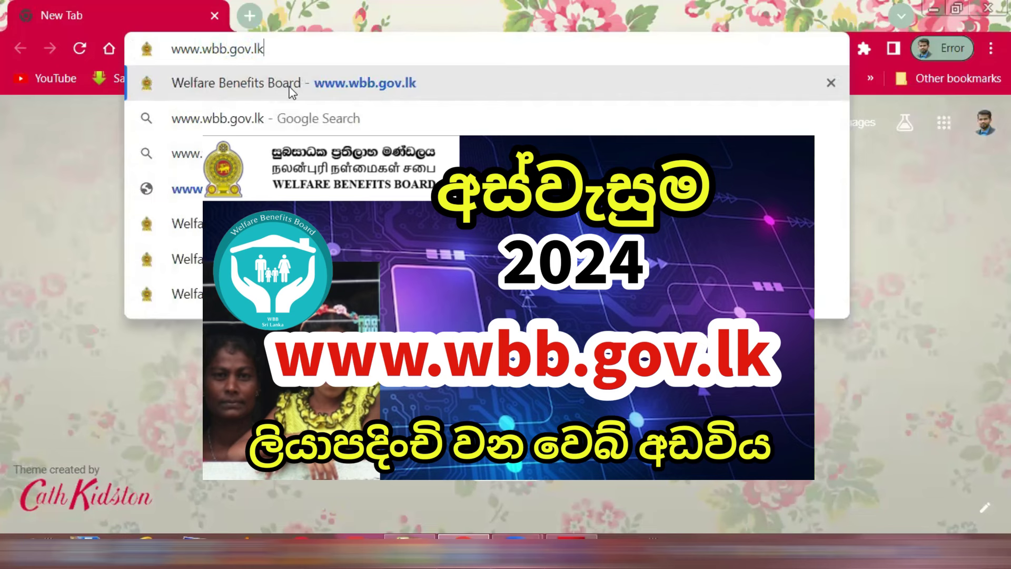
{"action": "left_click", "coordinate": [290, 88]}
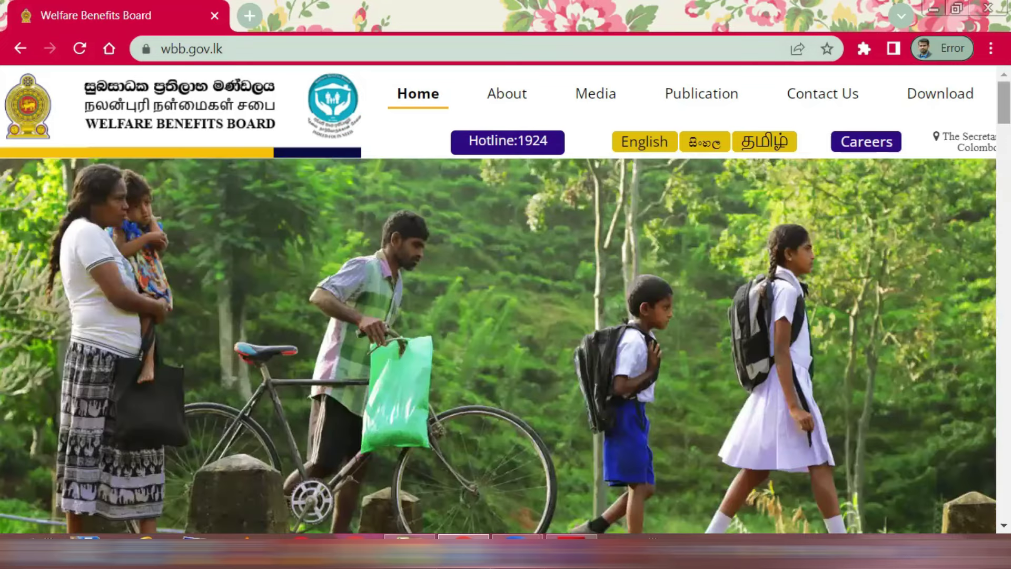
Open the "Aswasuma" Online Application - 2024 from the Welfare Benefits Board home page.
{"action": "scroll", "coordinate": [498, 346], "scroll_direction": "down", "scroll_amount": 5}
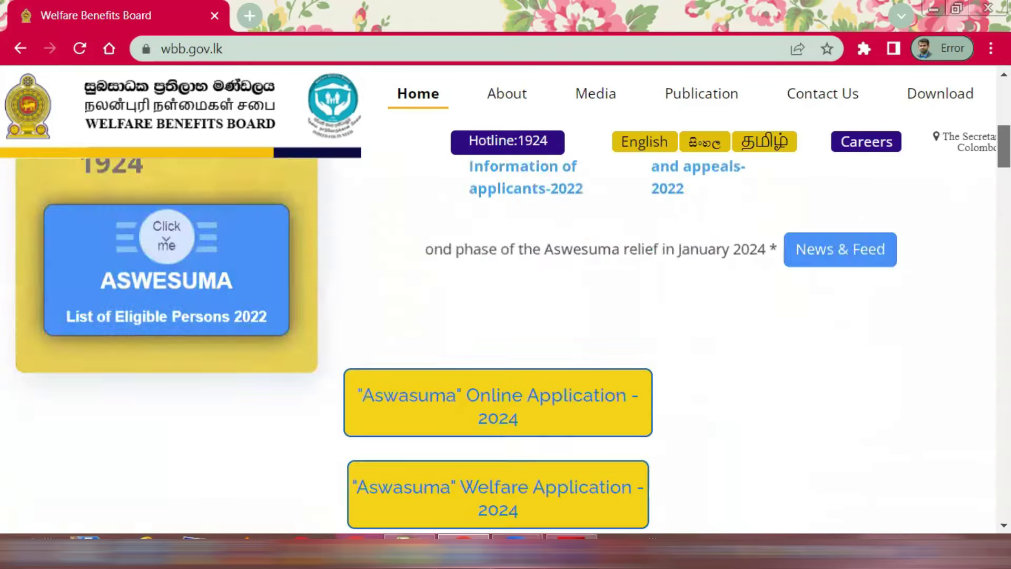
{"action": "scroll", "coordinate": [498, 346], "scroll_direction": "down", "scroll_amount": 4}
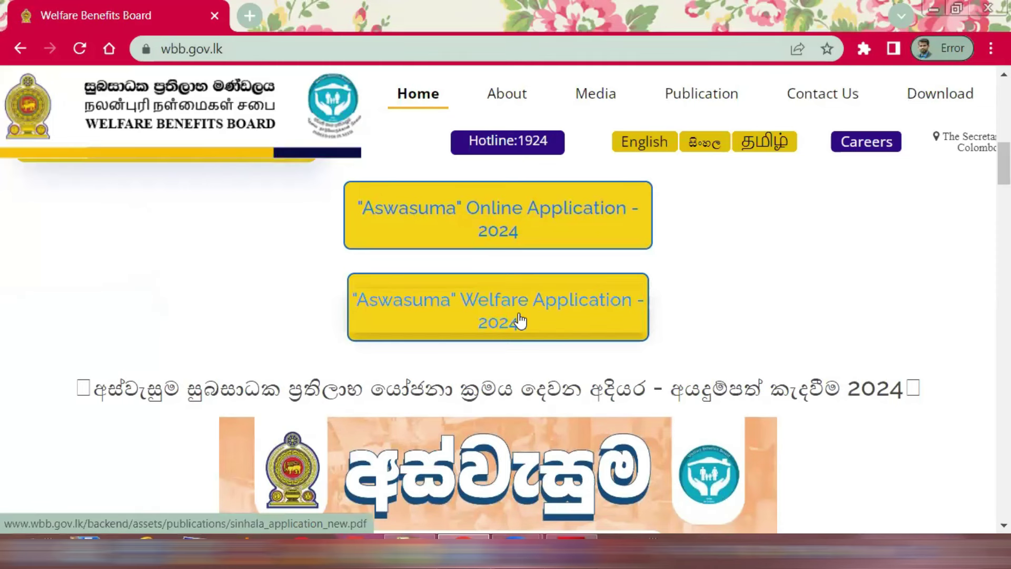
{"action": "left_click", "coordinate": [511, 238]}
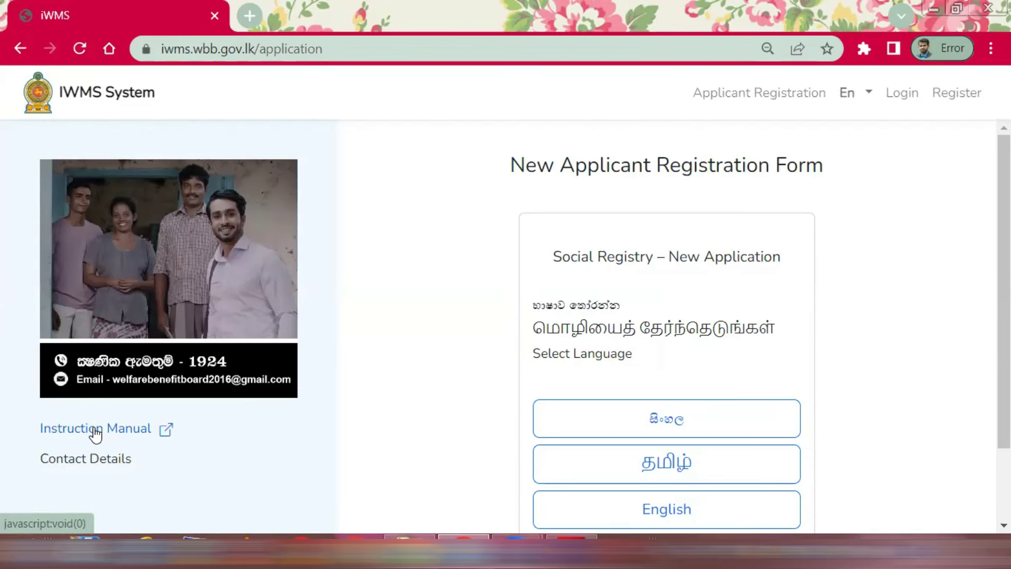
Choose Sinhala (සිංහල) as the language for the new Social Registry application and continue to the form.
{"action": "scroll", "coordinate": [95, 434], "scroll_direction": "down", "scroll_amount": 1}
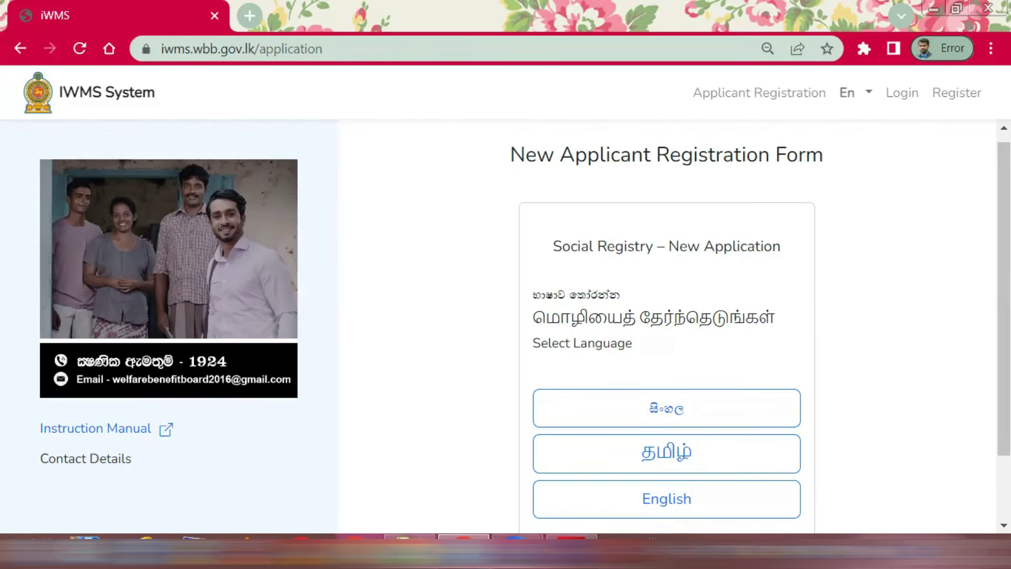
{"action": "scroll", "coordinate": [666, 327], "scroll_direction": "down", "scroll_amount": 1}
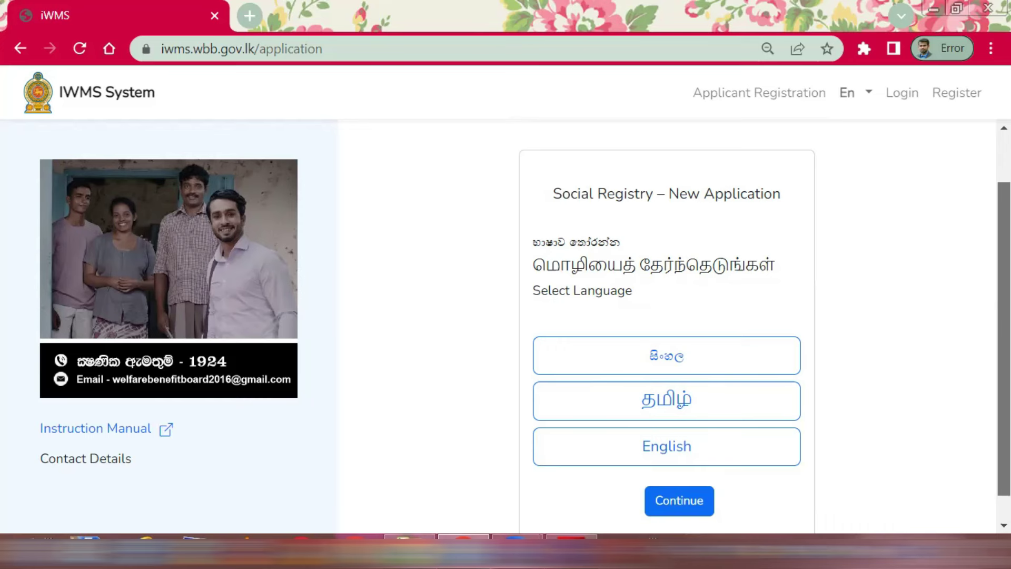
{"action": "scroll", "coordinate": [666, 327], "scroll_direction": "up", "scroll_amount": 1}
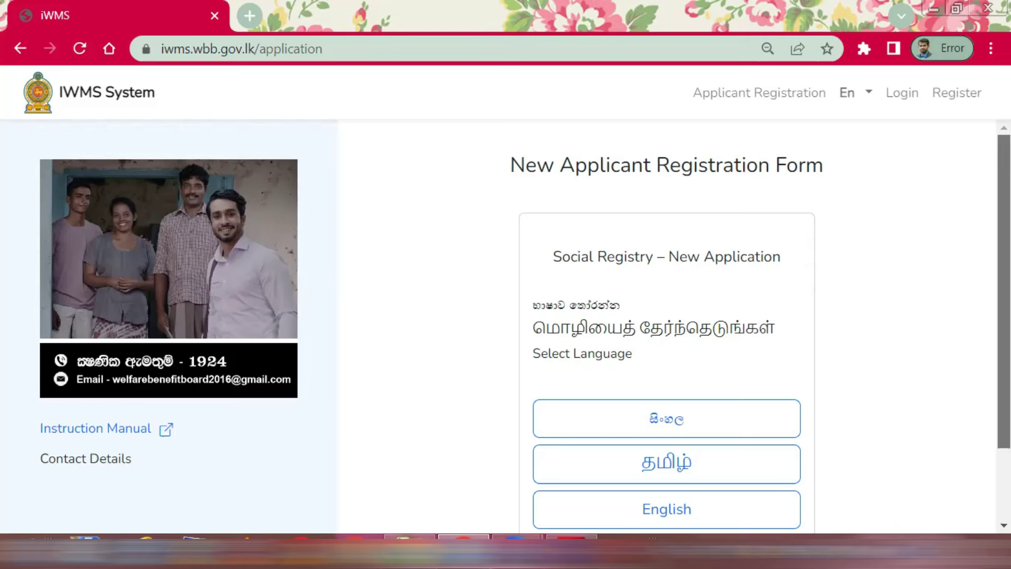
{"action": "scroll", "coordinate": [619, 321], "scroll_direction": "down", "scroll_amount": 2}
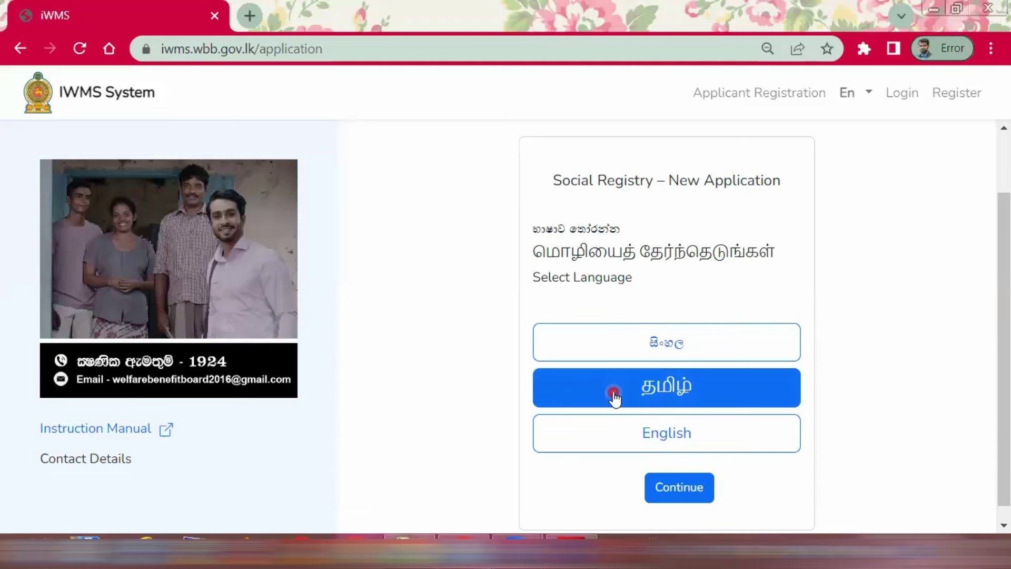
{"action": "left_click", "coordinate": [623, 350]}
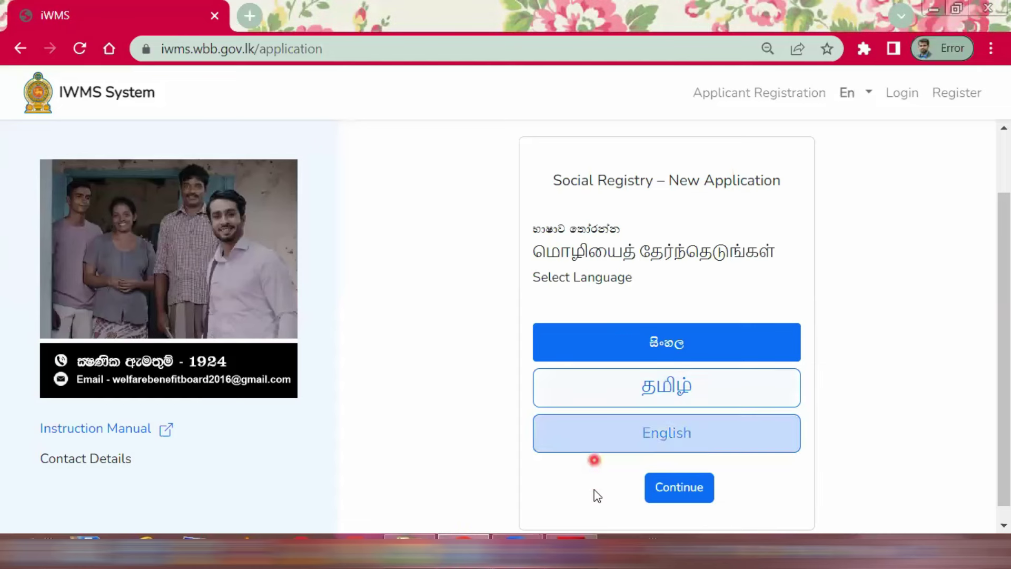
{"action": "left_click", "coordinate": [675, 489]}
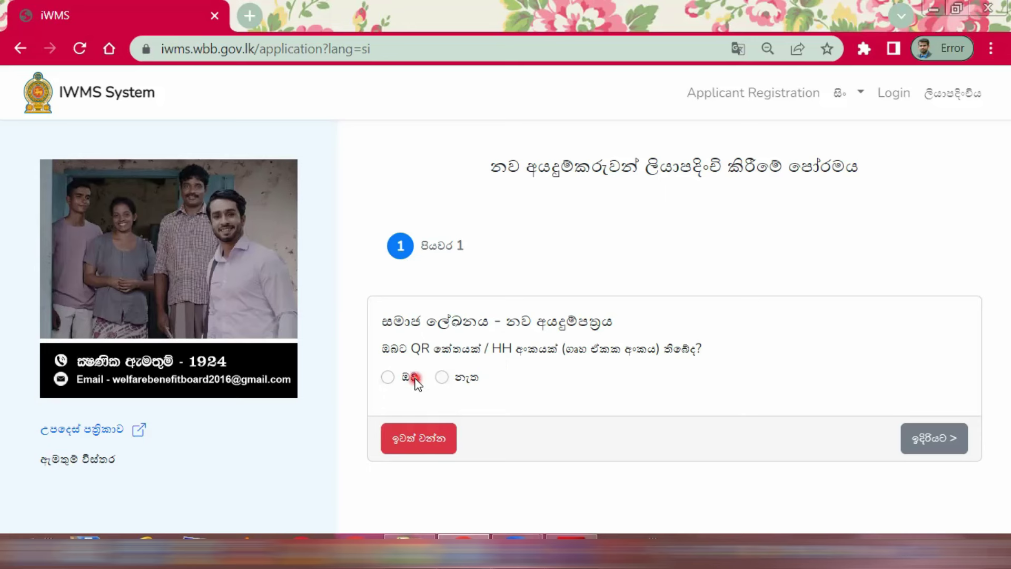
Answer No (නැත) to having a QR code or HH number and proceed to step 2 of the application.
{"action": "left_click", "coordinate": [441, 378]}
{"action": "left_click", "coordinate": [483, 371]}
{"action": "left_click", "coordinate": [443, 377]}
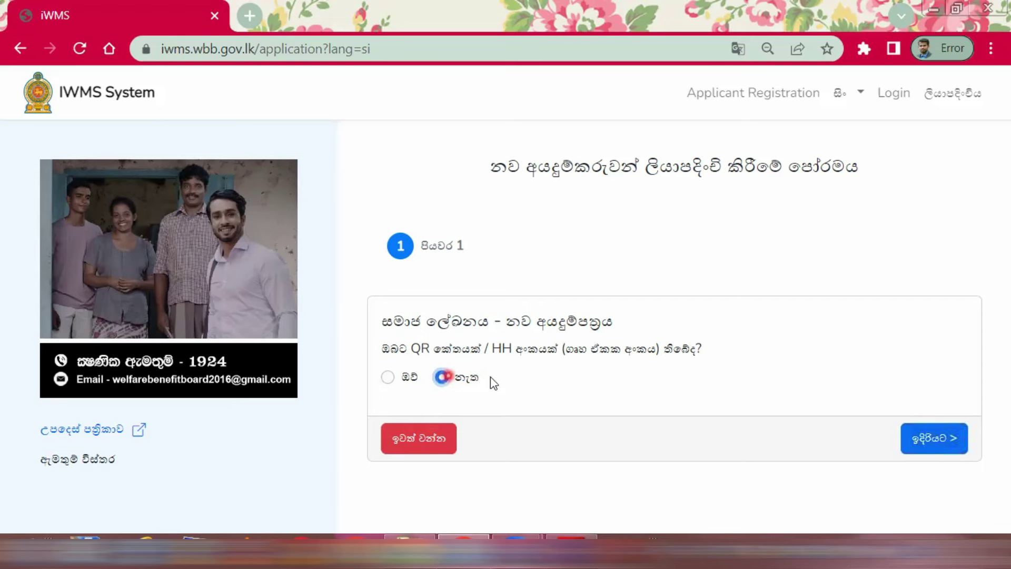
{"action": "left_click", "coordinate": [936, 439]}
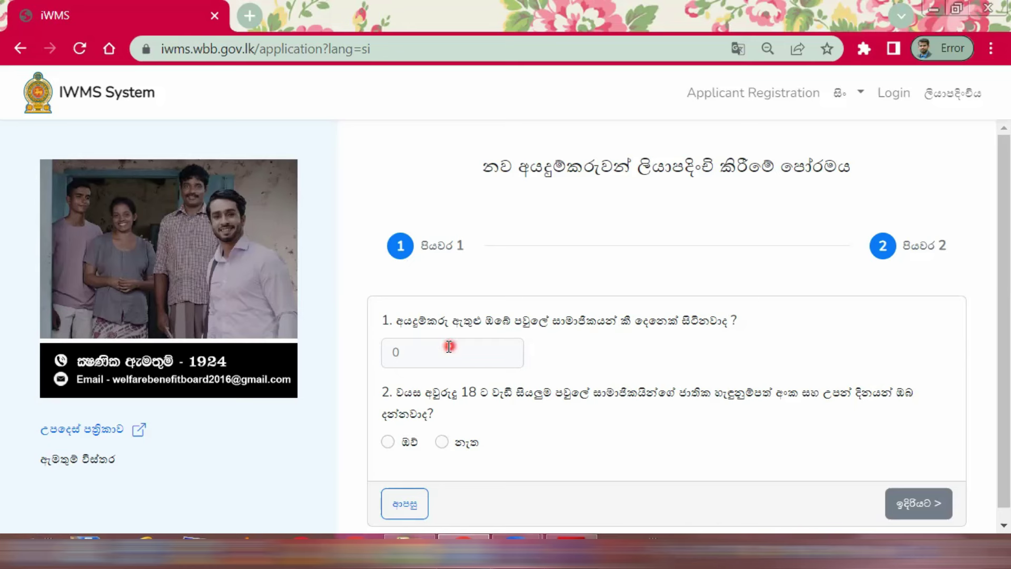
Set the number of family members to 2, answer Yes (ඔව්) to knowing the adults' identity card numbers and birth dates, and proceed.
{"action": "left_click", "coordinate": [393, 354]}
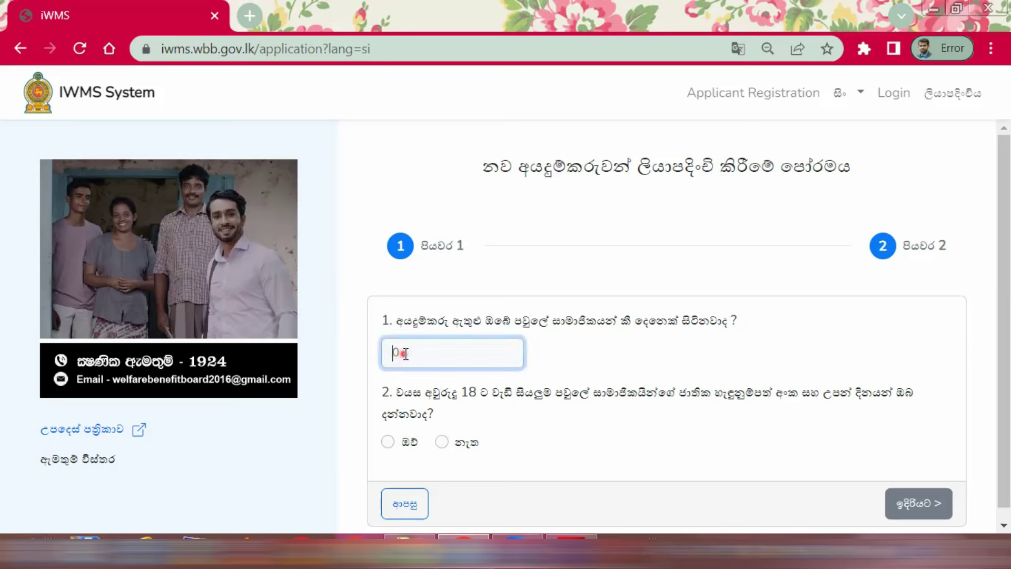
{"action": "type", "text": "2"}
{"action": "left_click", "coordinate": [388, 441]}
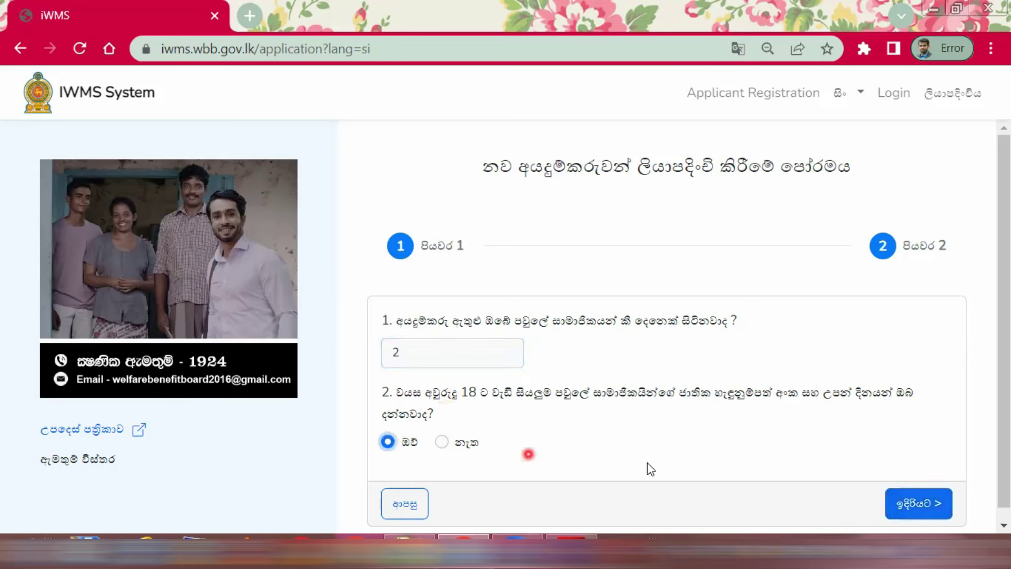
{"action": "left_click", "coordinate": [900, 504]}
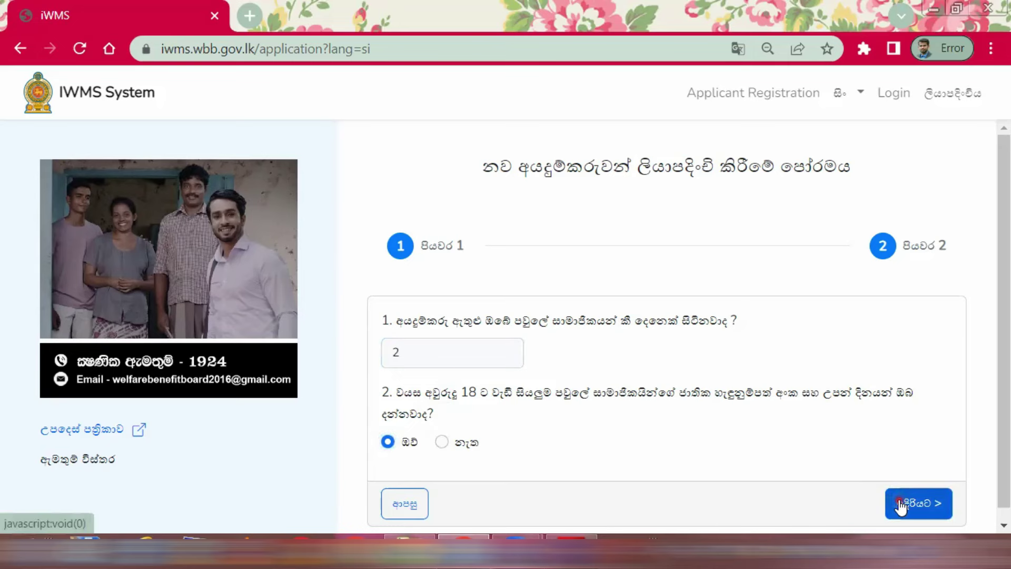
Accept the declaration that the supplied information is true and enter the applicant's full name.
{"action": "scroll", "coordinate": [428, 221], "scroll_direction": "down", "scroll_amount": 2}
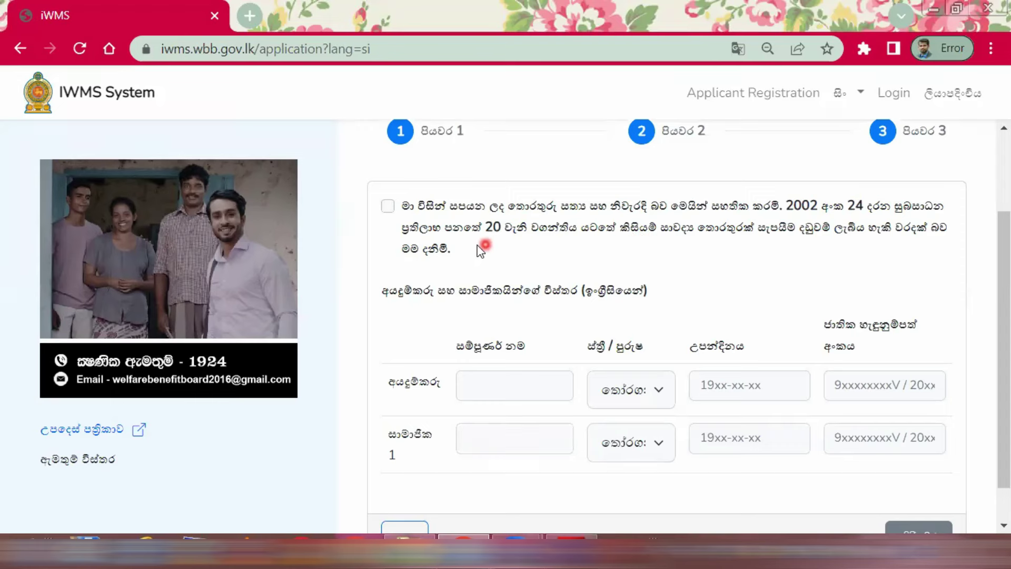
{"action": "left_click", "coordinate": [386, 206]}
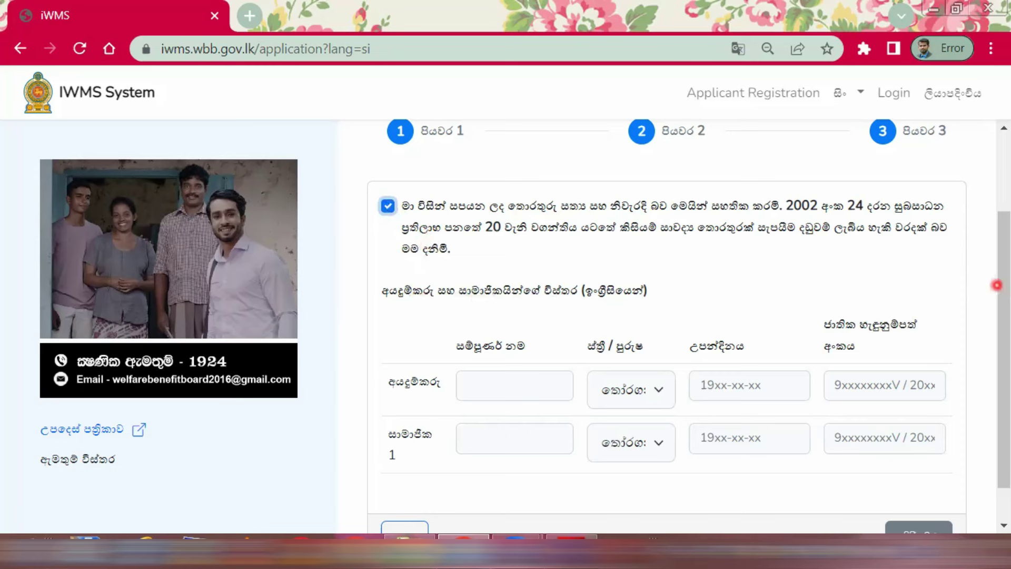
{"action": "left_click_drag", "start_coordinate": [1004, 284], "coordinate": [996, 303]}
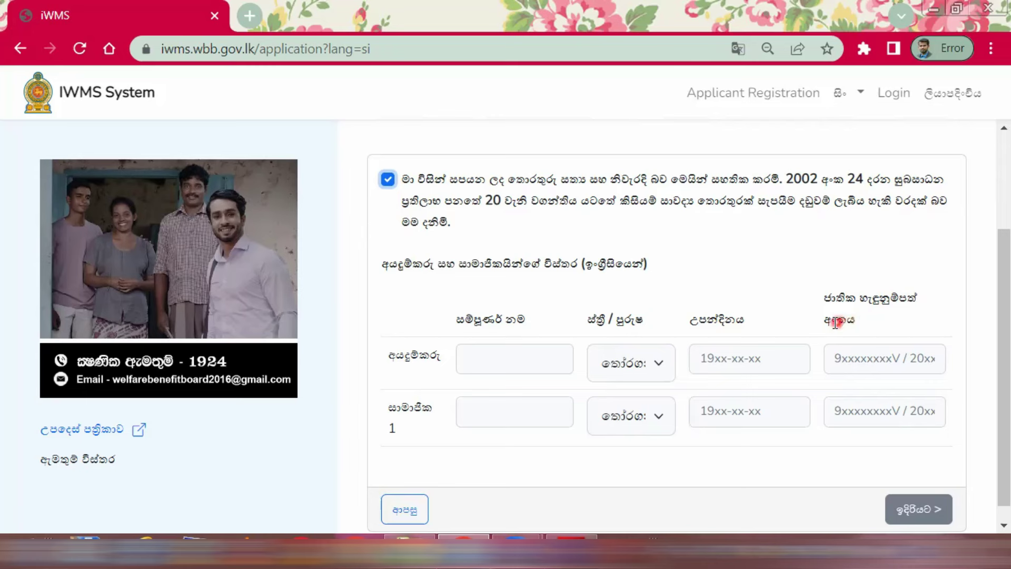
{"action": "left_click", "coordinate": [482, 353]}
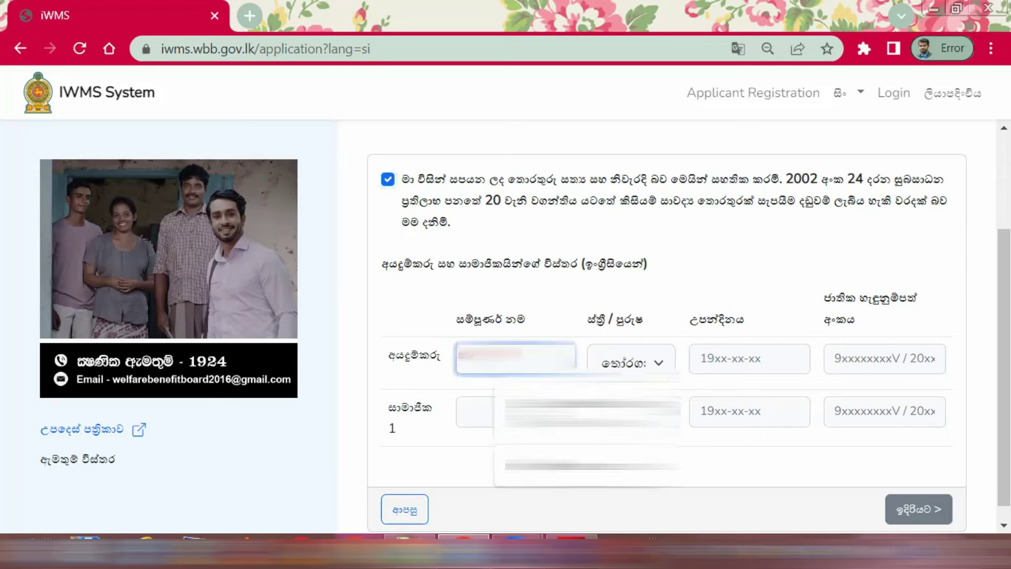
{"action": "type", "text": "..."}
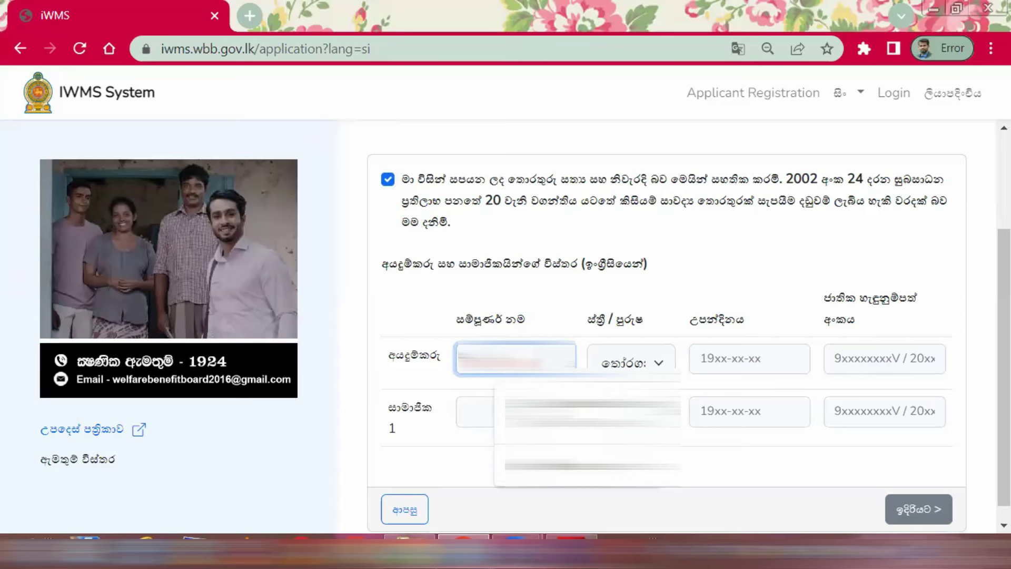
{"action": "type", "text": "..."}
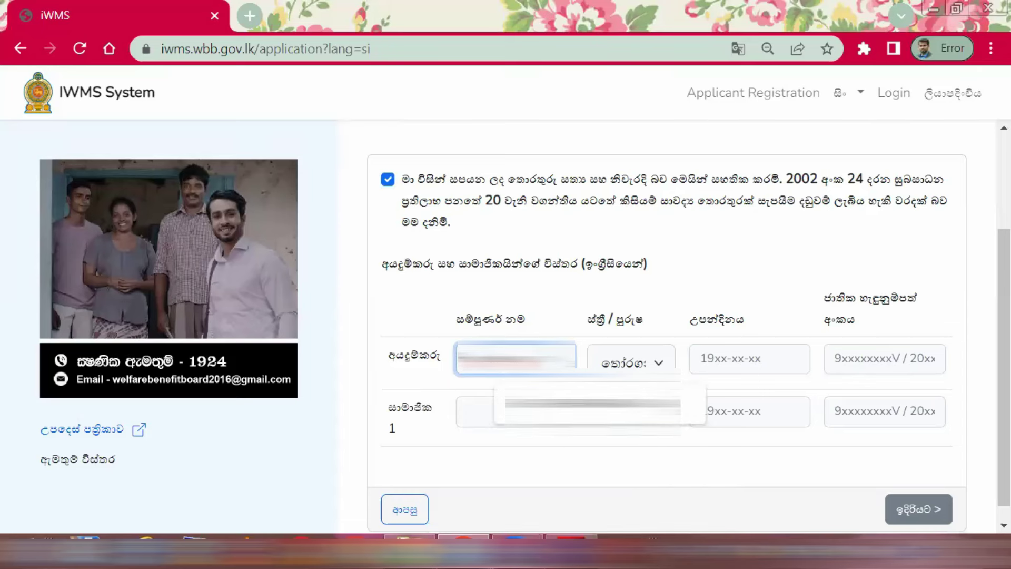
{"action": "key", "text": "Return"}
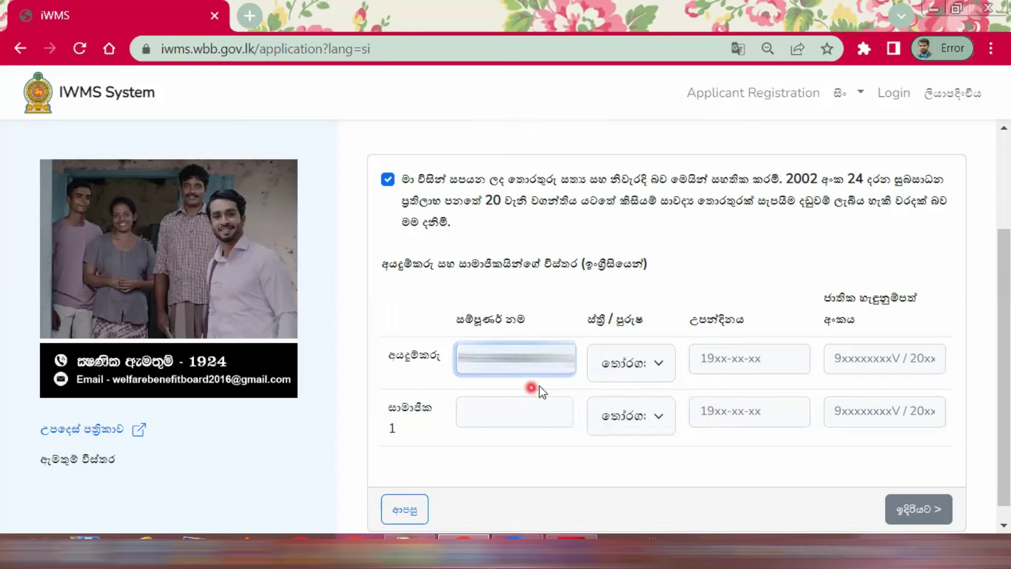
Complete the applicant's row with gender male (පුරුෂ), the date of birth and the national identity card number.
{"action": "left_click", "coordinate": [661, 362]}
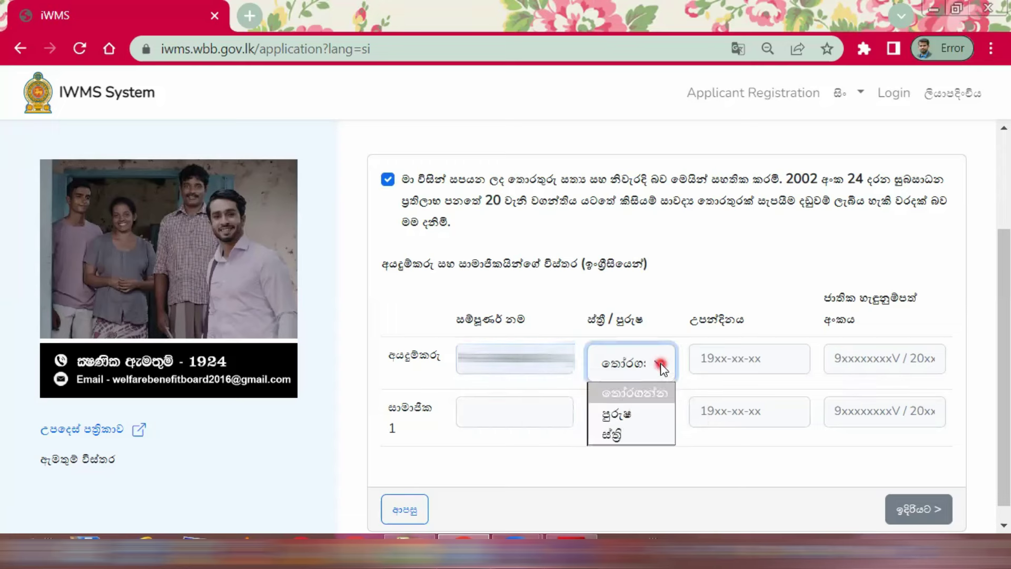
{"action": "left_click", "coordinate": [635, 412]}
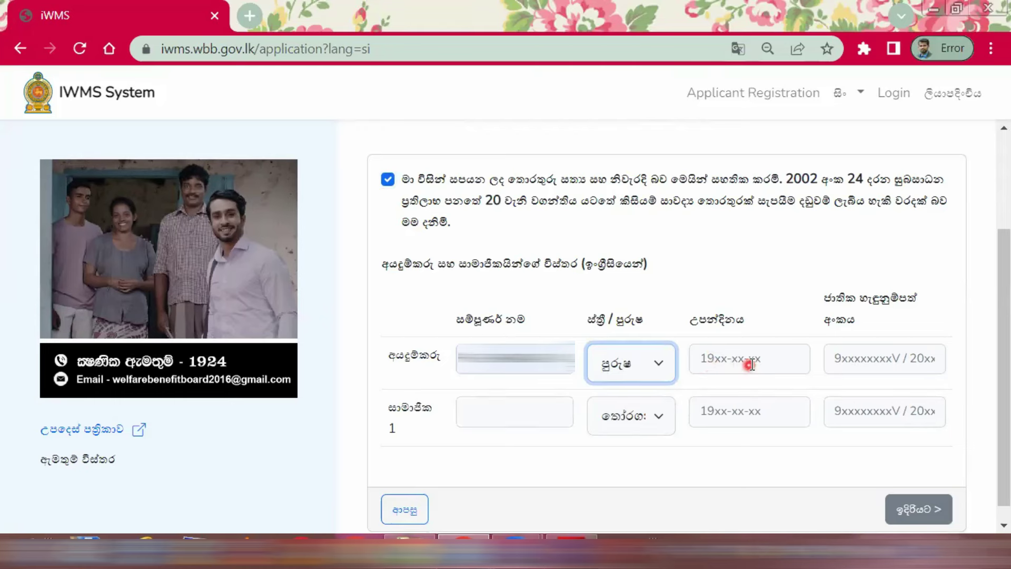
{"action": "left_click", "coordinate": [715, 359]}
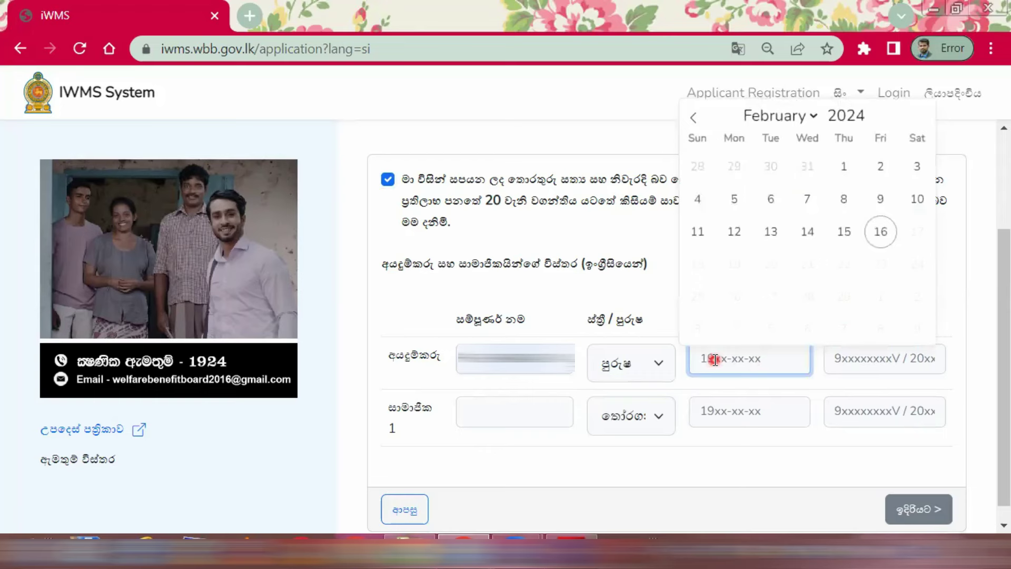
{"action": "left_click", "coordinate": [773, 166]}
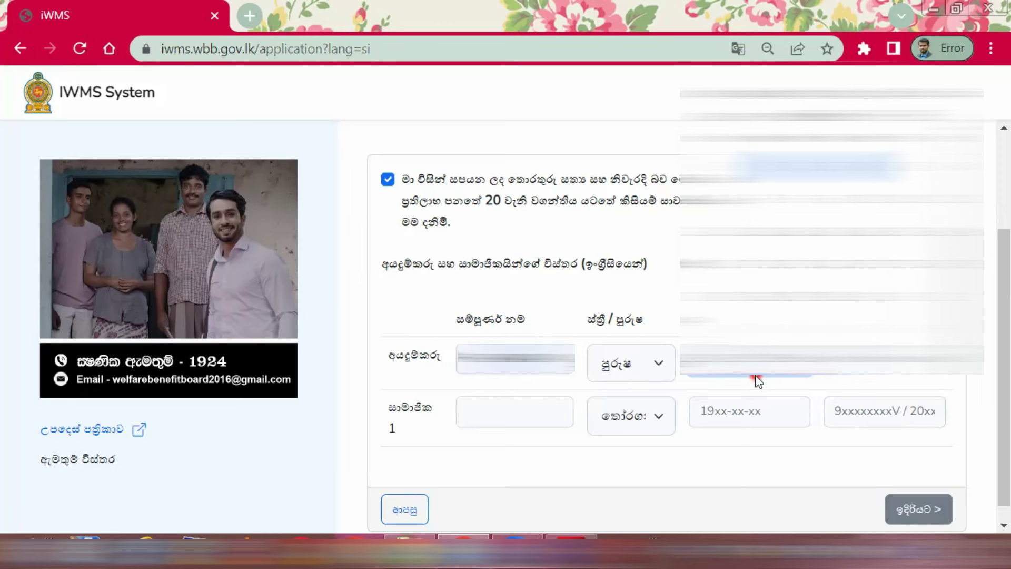
{"action": "left_click", "coordinate": [796, 383]}
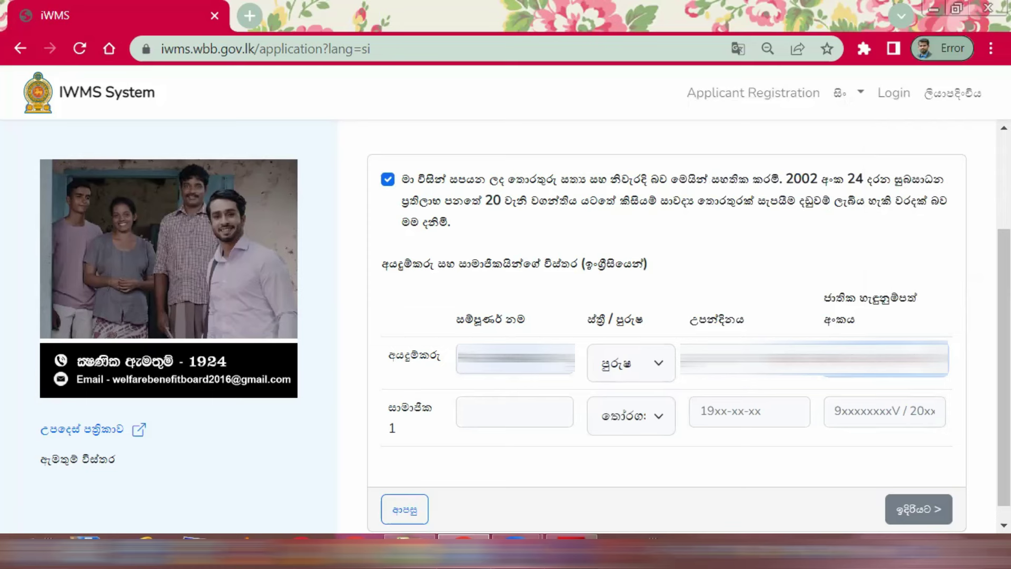
{"action": "left_click", "coordinate": [830, 445]}
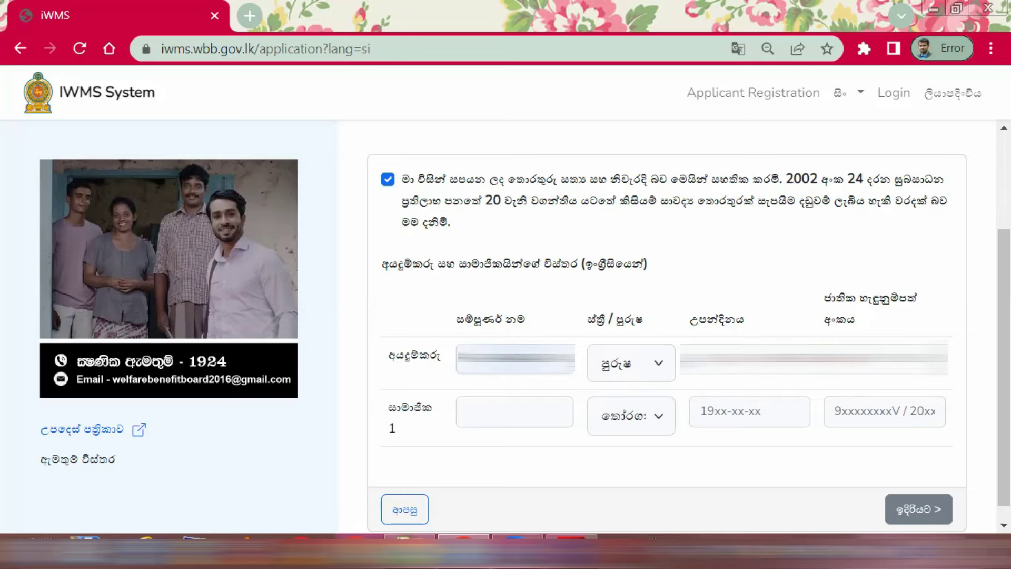
Enter the full name of family member 1 and set that member's gender to female (ස්ත්‍රී).
{"action": "left_click", "coordinate": [487, 413]}
{"action": "left_click", "coordinate": [487, 412]}
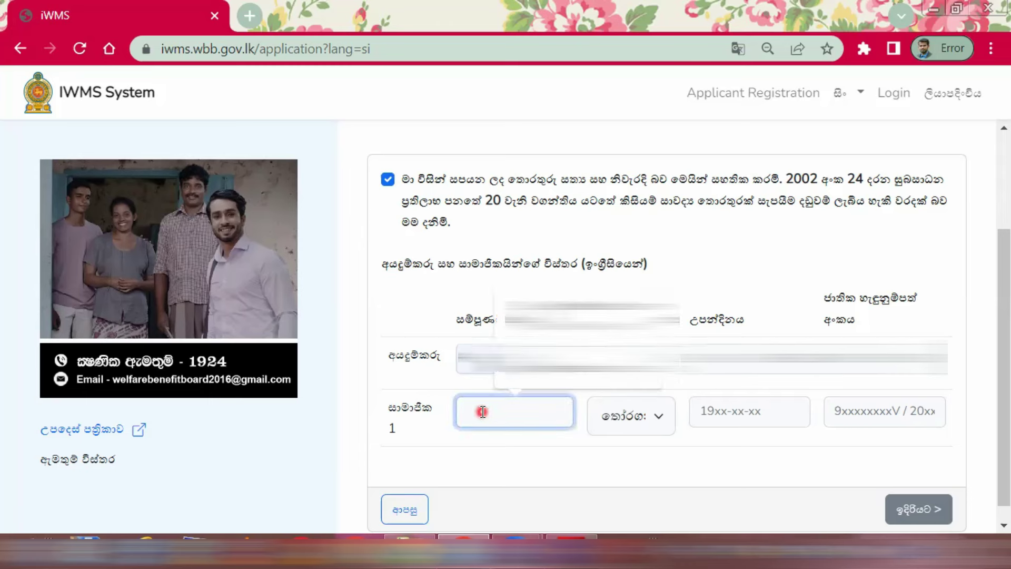
{"action": "left_click", "coordinate": [590, 316]}
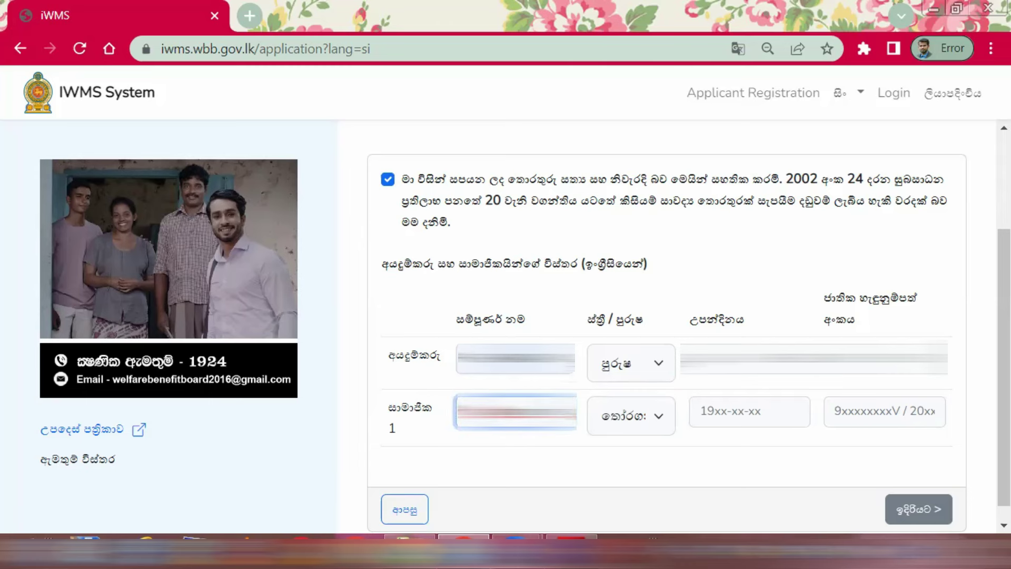
{"action": "left_click", "coordinate": [655, 419]}
{"action": "left_click", "coordinate": [627, 481]}
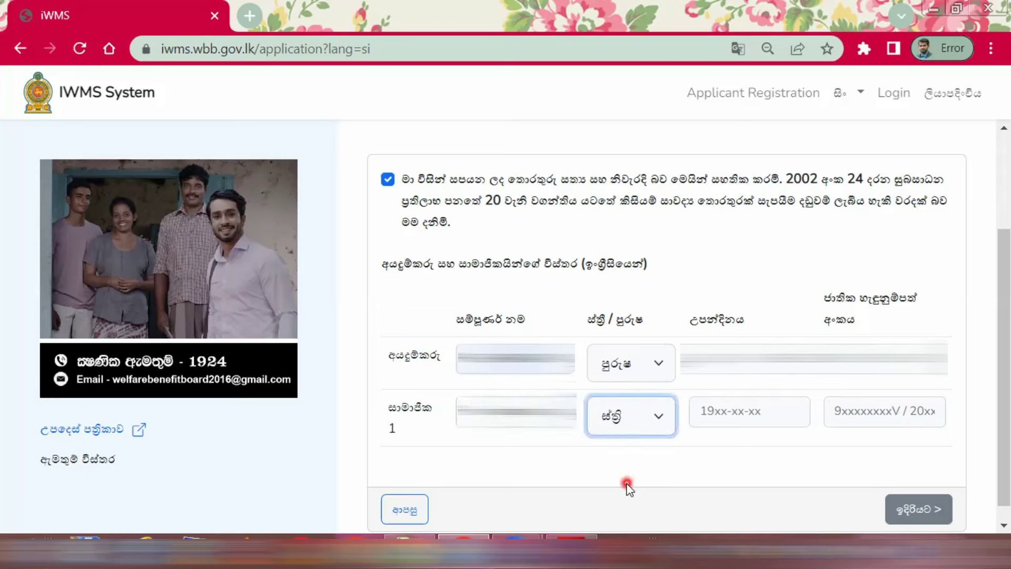
Complete family member 1's row with the date of birth and a matching national identity card number, and proceed.
{"action": "left_click", "coordinate": [717, 413]}
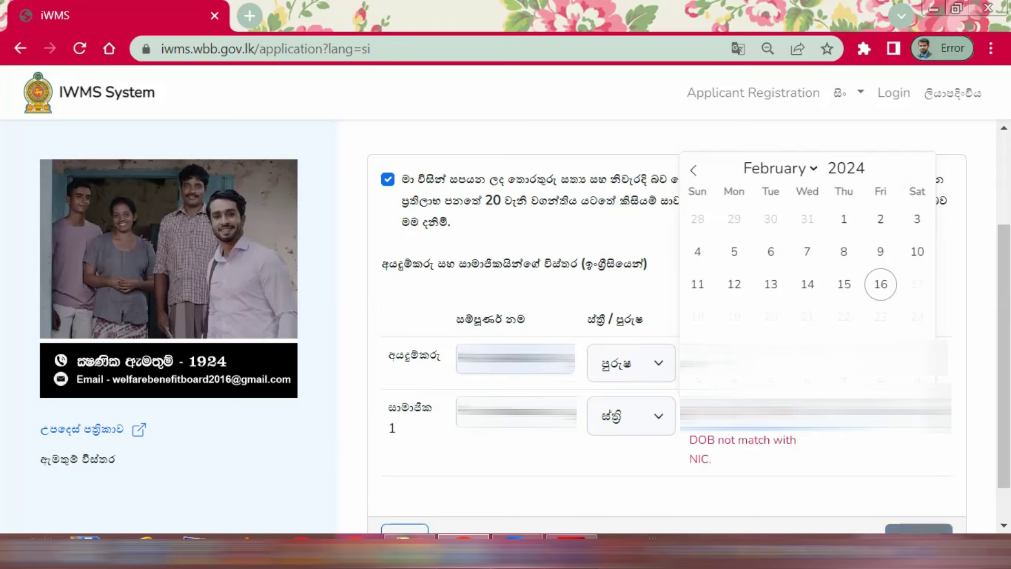
{"action": "left_click", "coordinate": [905, 364]}
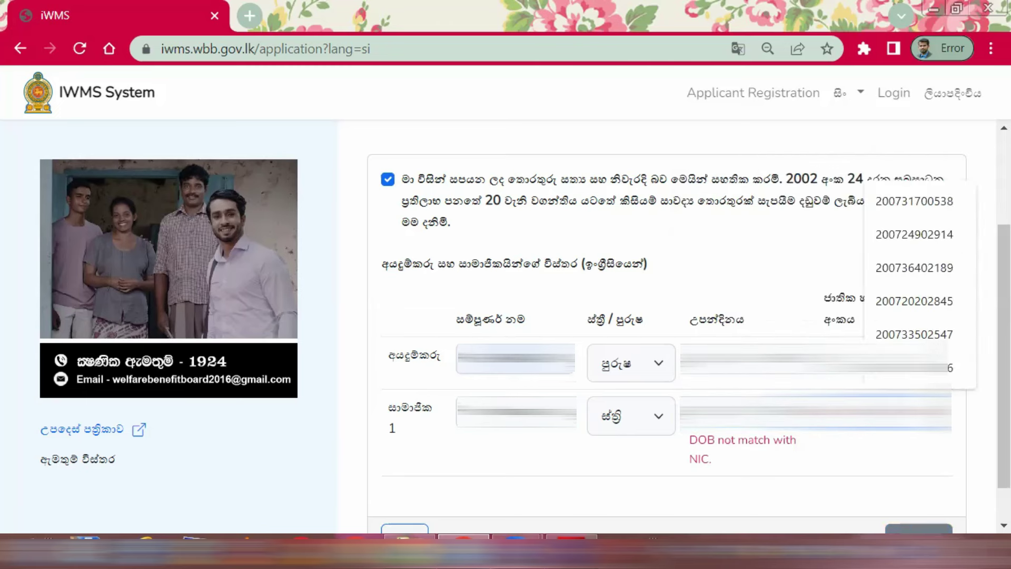
{"action": "left_click", "coordinate": [592, 218]}
{"action": "left_click", "coordinate": [298, 133]}
{"action": "left_click", "coordinate": [553, 284]}
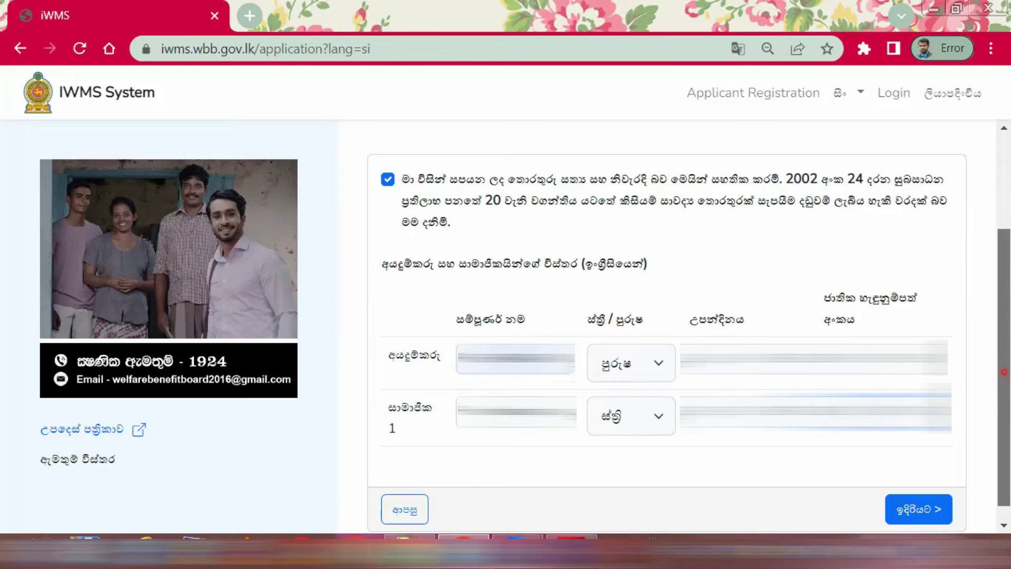
{"action": "left_click_drag", "start_coordinate": [1004, 394], "coordinate": [1004, 406]}
{"action": "left_click", "coordinate": [915, 453]}
{"action": "left_click", "coordinate": [916, 490]}
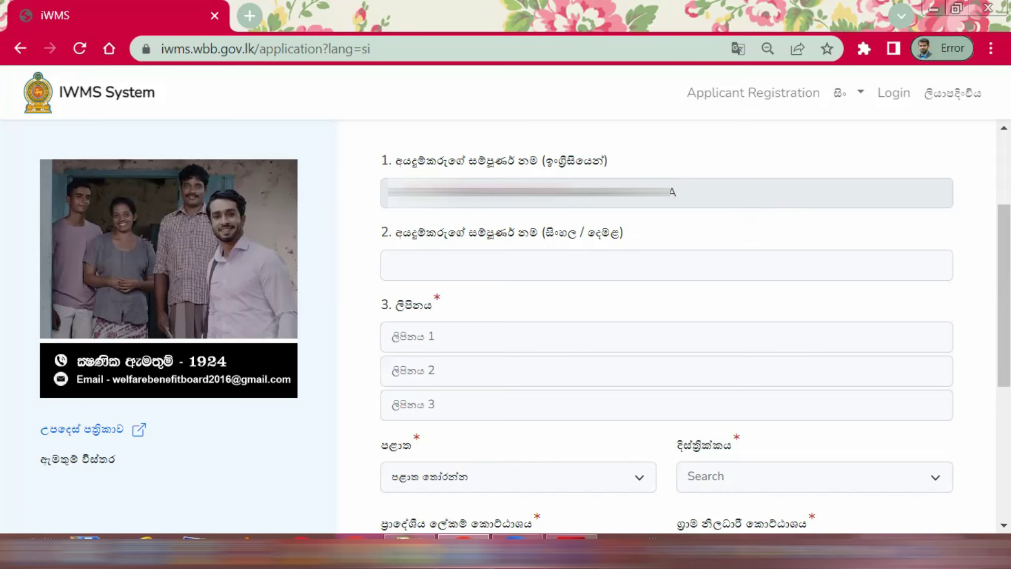
Enter the applicant's full name in Sinhala or Tamil and fill in the three lines of the postal address.
{"action": "left_click", "coordinate": [436, 266]}
{"action": "left_click_drag", "start_coordinate": [1006, 313], "coordinate": [1004, 342]}
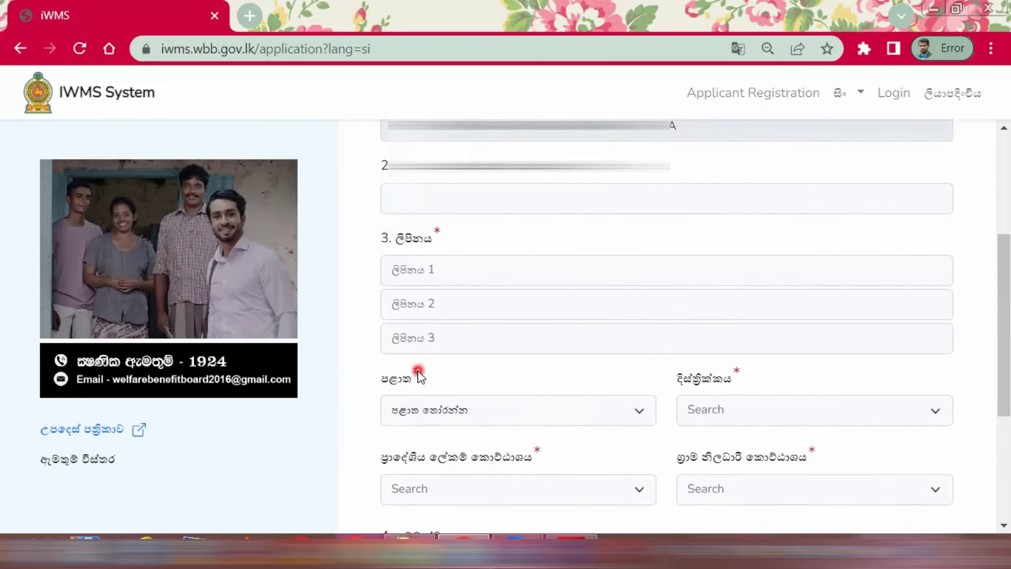
{"action": "left_click_drag", "start_coordinate": [998, 289], "coordinate": [1002, 232]}
{"action": "left_click", "coordinate": [412, 314]}
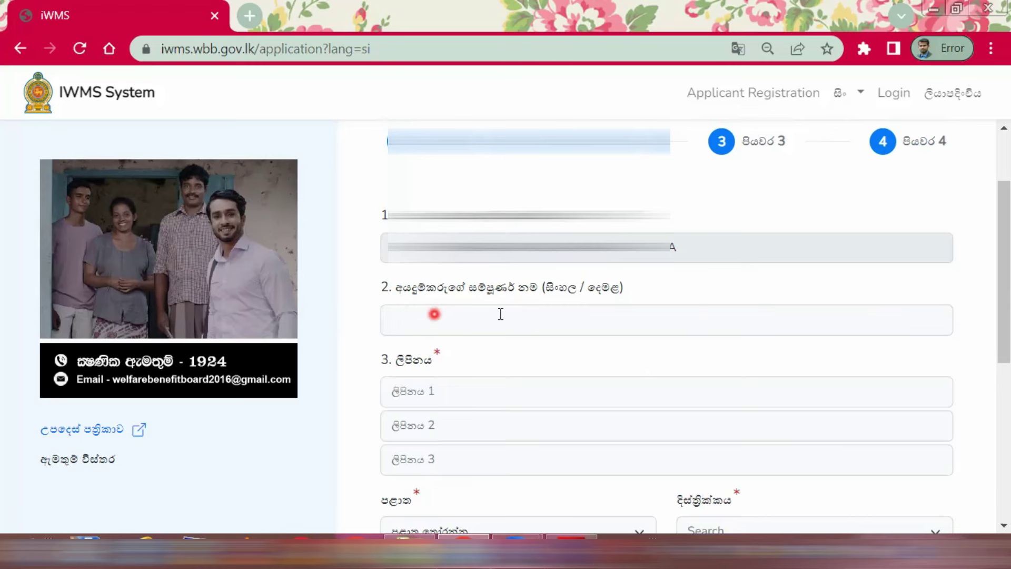
{"action": "left_click_drag", "start_coordinate": [1006, 262], "coordinate": [1007, 325]}
{"action": "left_click", "coordinate": [422, 270]}
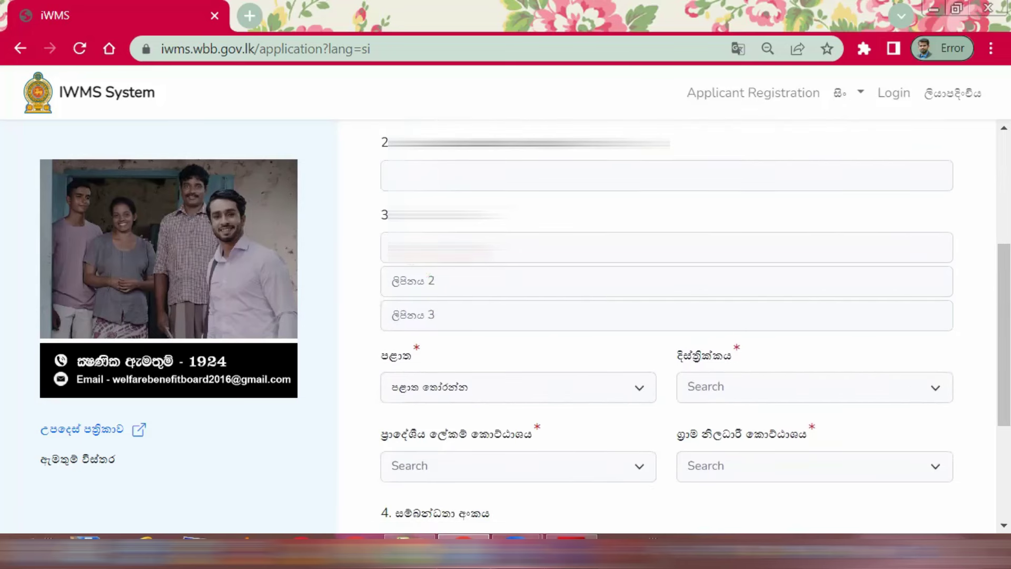
{"action": "scroll", "coordinate": [522, 280], "scroll_direction": "up", "scroll_amount": 1}
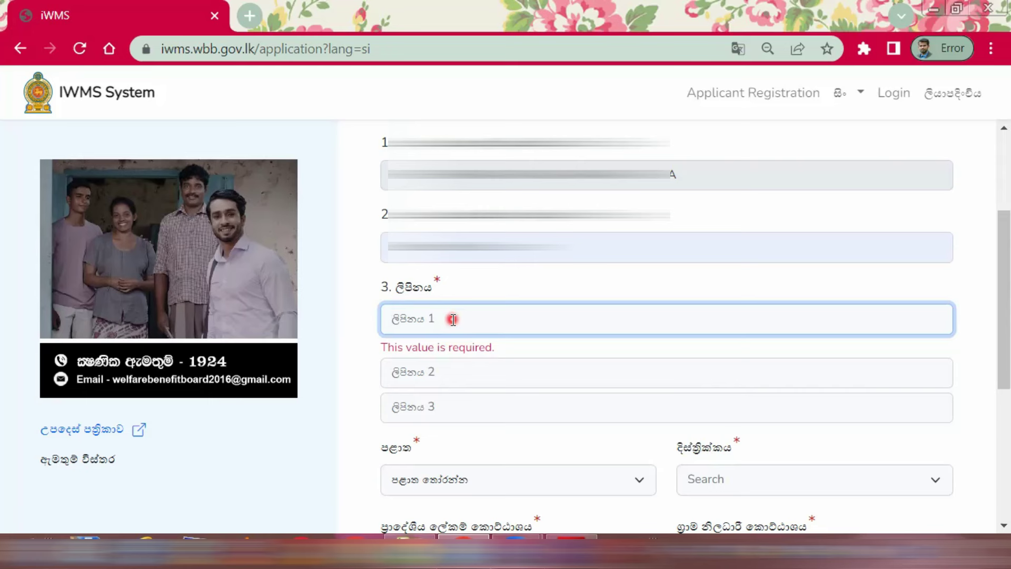
{"action": "key", "text": "ctrl+v"}
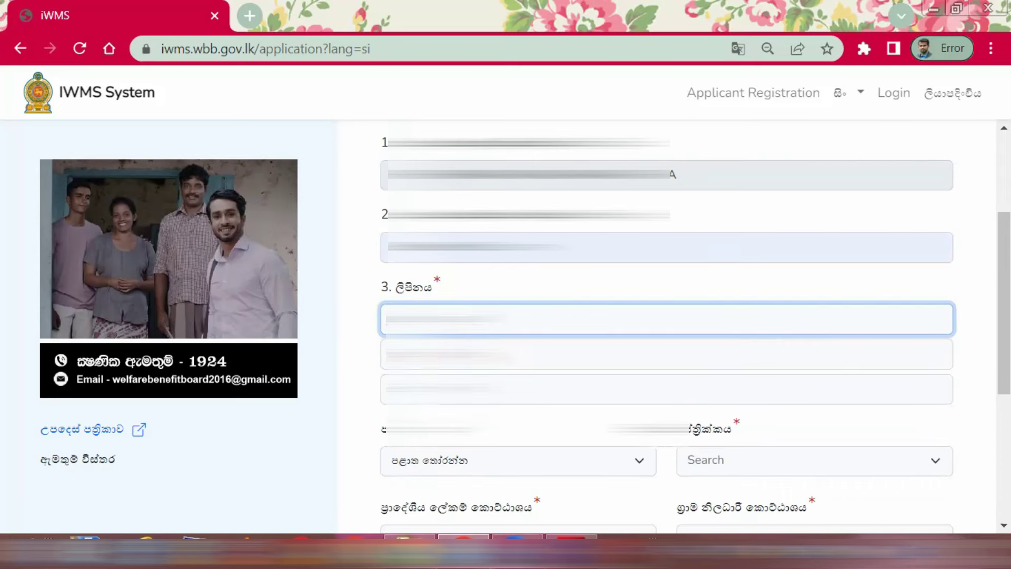
{"action": "left_click", "coordinate": [435, 356]}
Select the province (පළාත) and district (දිස්ත්‍රික්කය) of the applicant's address.
{"action": "scroll", "coordinate": [667, 319], "scroll_direction": "down", "scroll_amount": 5}
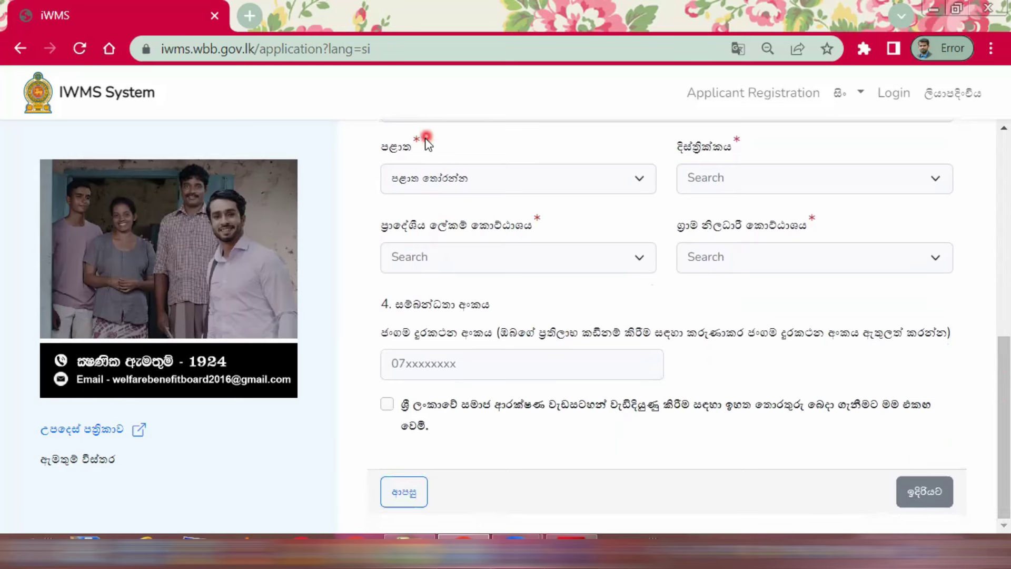
{"action": "left_click", "coordinate": [640, 180]}
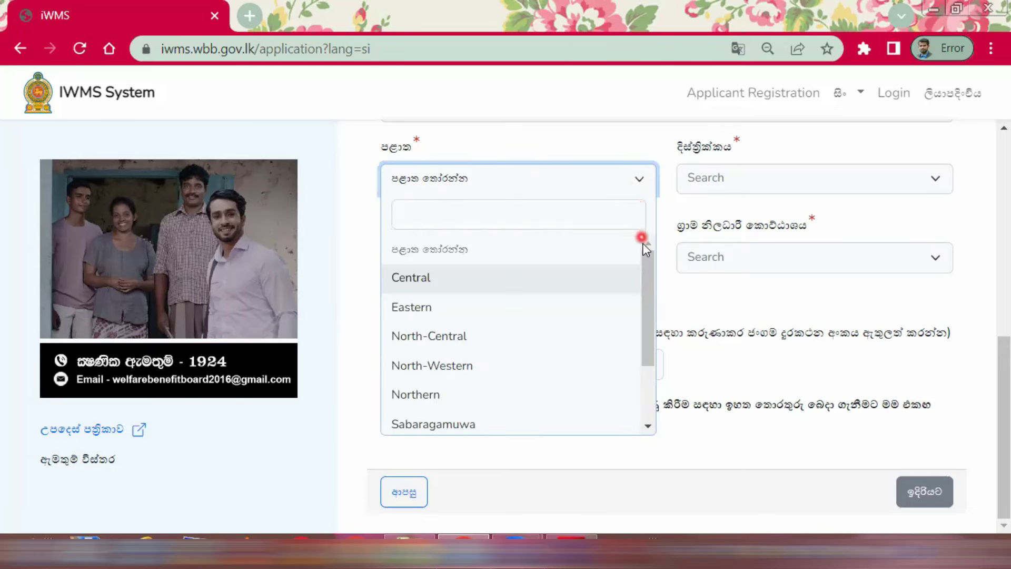
{"action": "left_click_drag", "start_coordinate": [646, 264], "coordinate": [641, 300]}
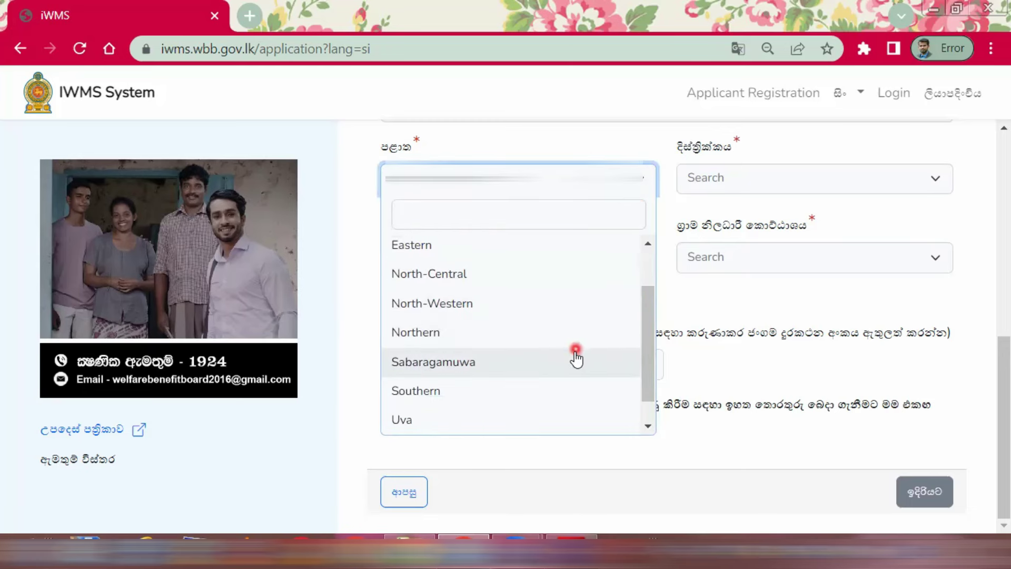
{"action": "scroll", "coordinate": [643, 316], "scroll_direction": "up", "scroll_amount": 2}
{"action": "scroll", "coordinate": [638, 323], "scroll_direction": "down", "scroll_amount": 1}
{"action": "scroll", "coordinate": [635, 337], "scroll_direction": "down", "scroll_amount": 2}
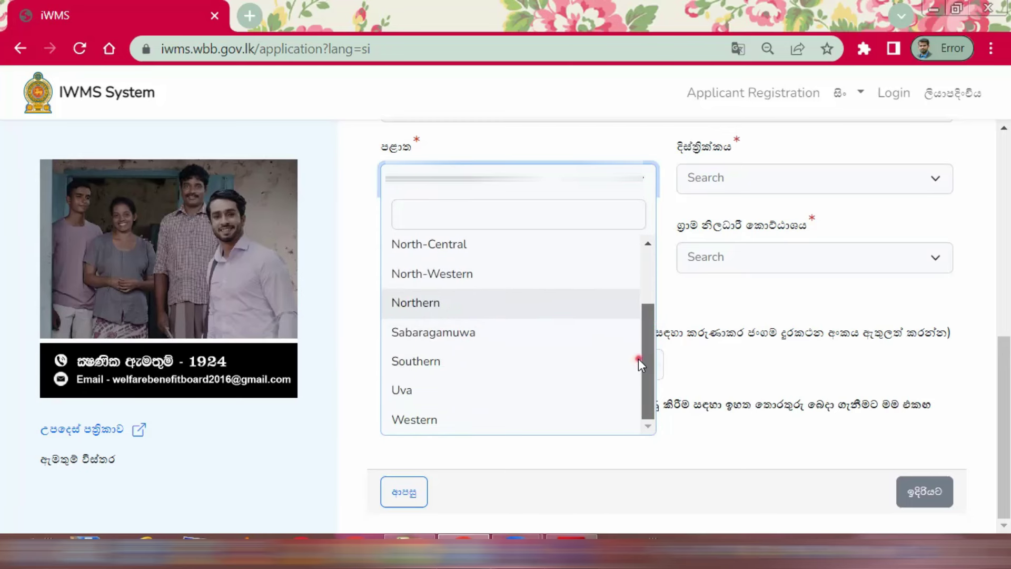
{"action": "left_click", "coordinate": [490, 333]}
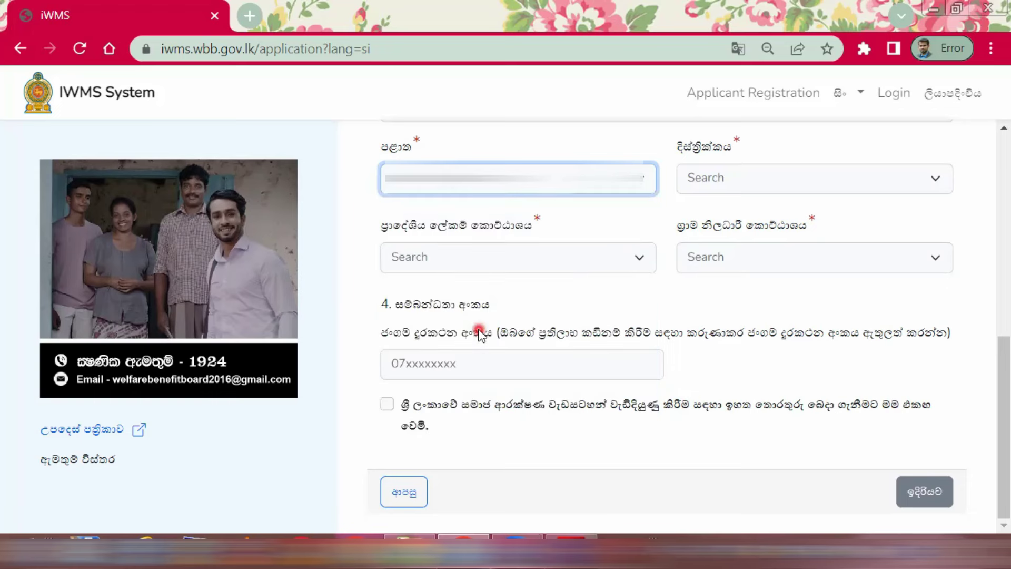
{"action": "left_click", "coordinate": [729, 180]}
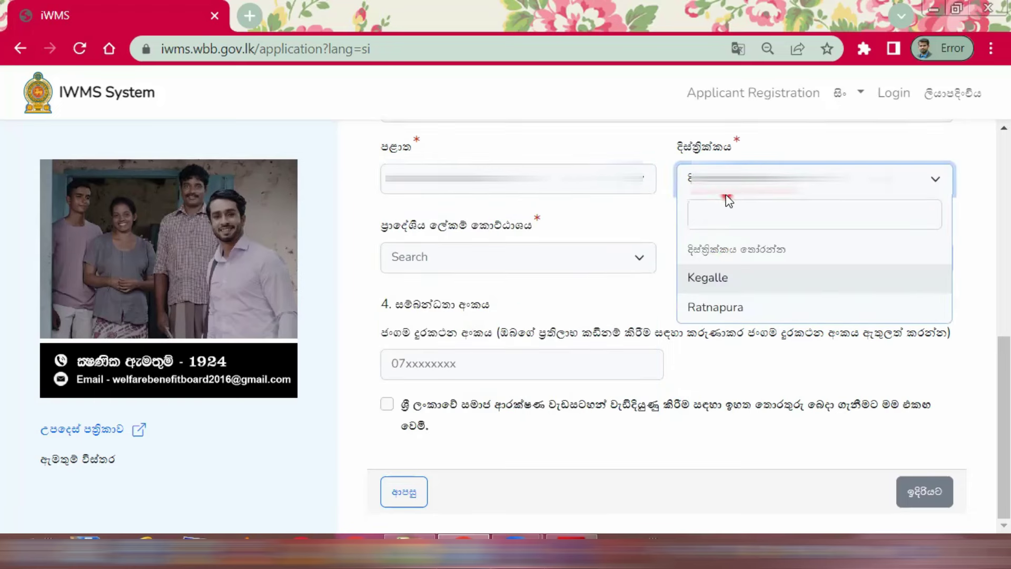
{"action": "left_click", "coordinate": [727, 279]}
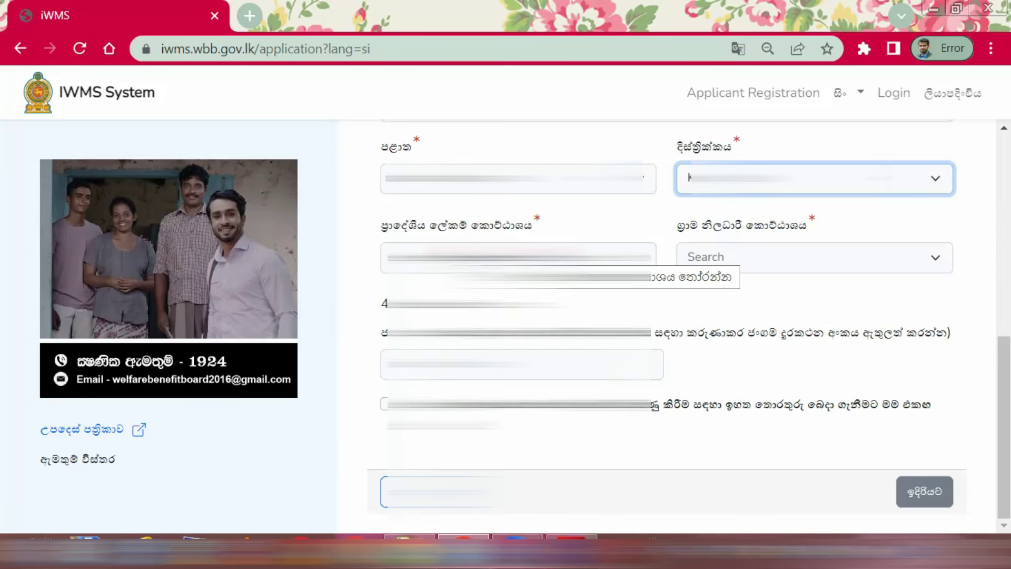
Select the applicant's divisional secretariat division and Grama Niladhari division.
{"action": "left_click", "coordinate": [504, 258]}
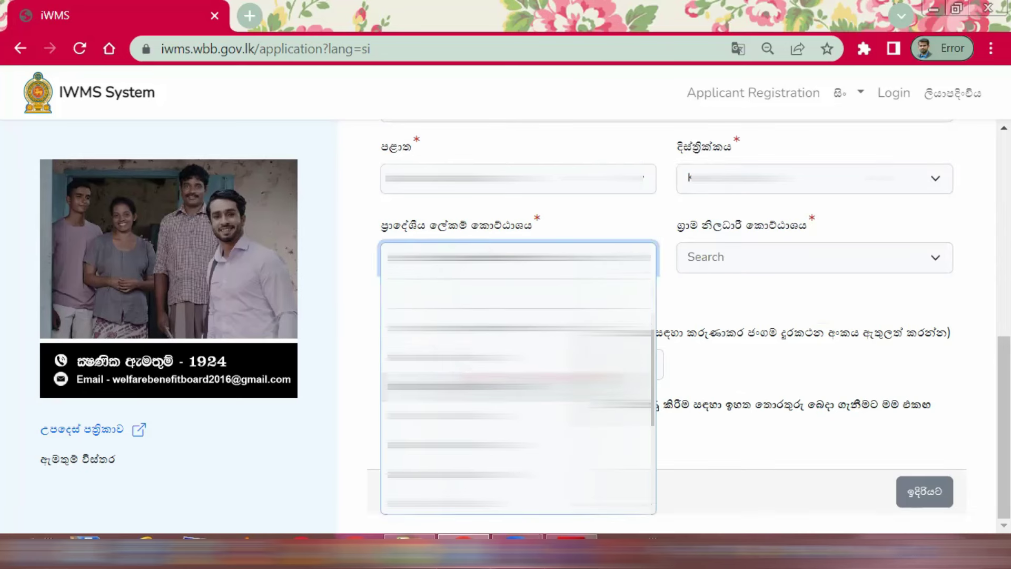
{"action": "left_click", "coordinate": [516, 358]}
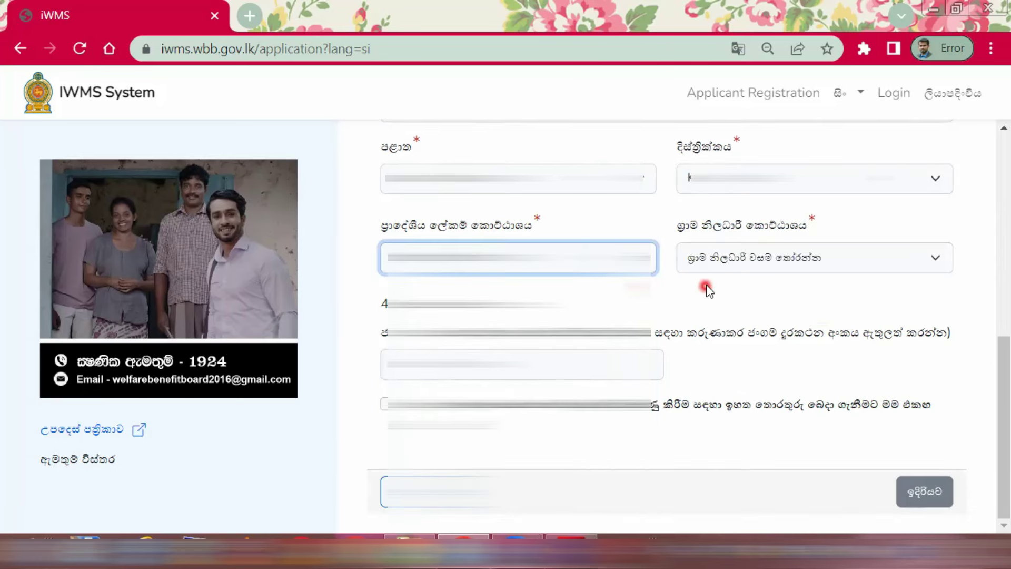
{"action": "left_click", "coordinate": [712, 259]}
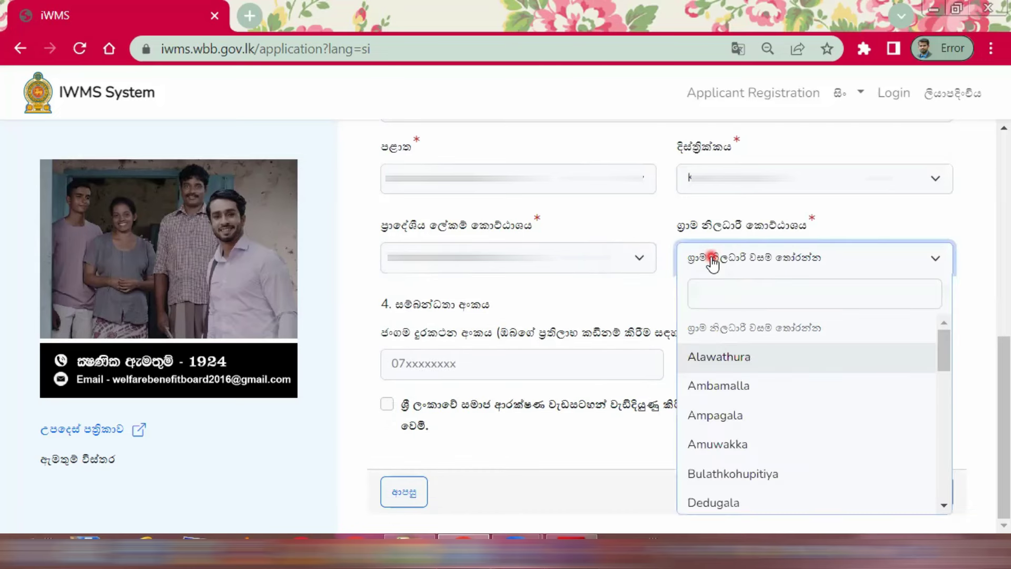
{"action": "left_click_drag", "start_coordinate": [943, 340], "coordinate": [933, 480]}
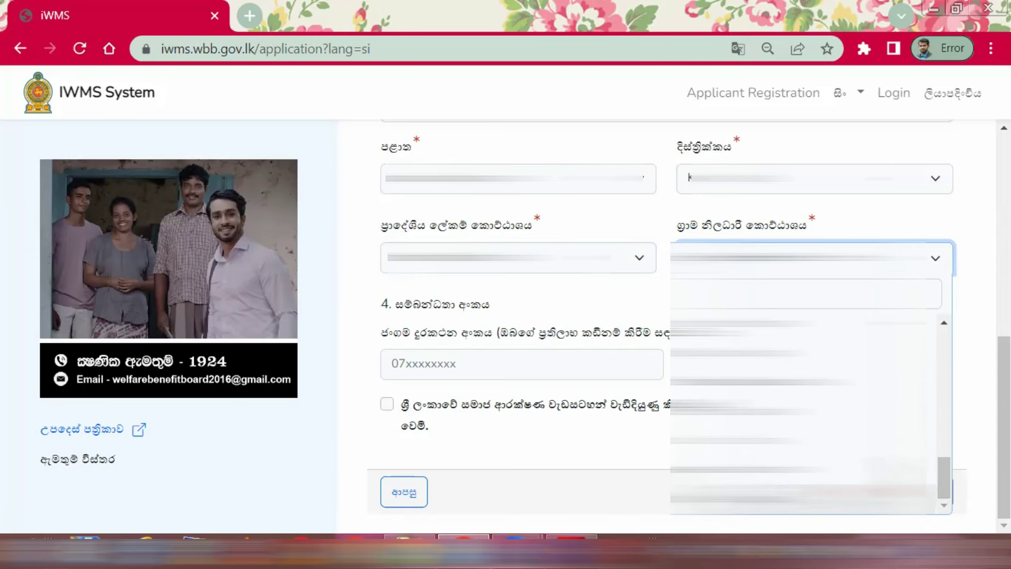
{"action": "left_click", "coordinate": [895, 498]}
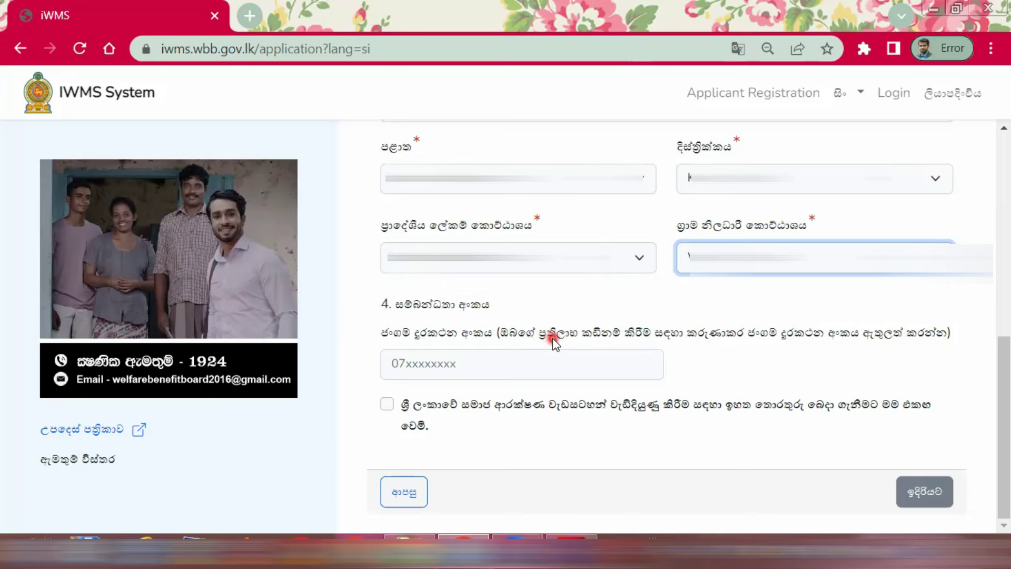
Enter the applicant's mobile phone number, accept the sharing of the information for social protection programmes, and proceed.
{"action": "left_click", "coordinate": [424, 364]}
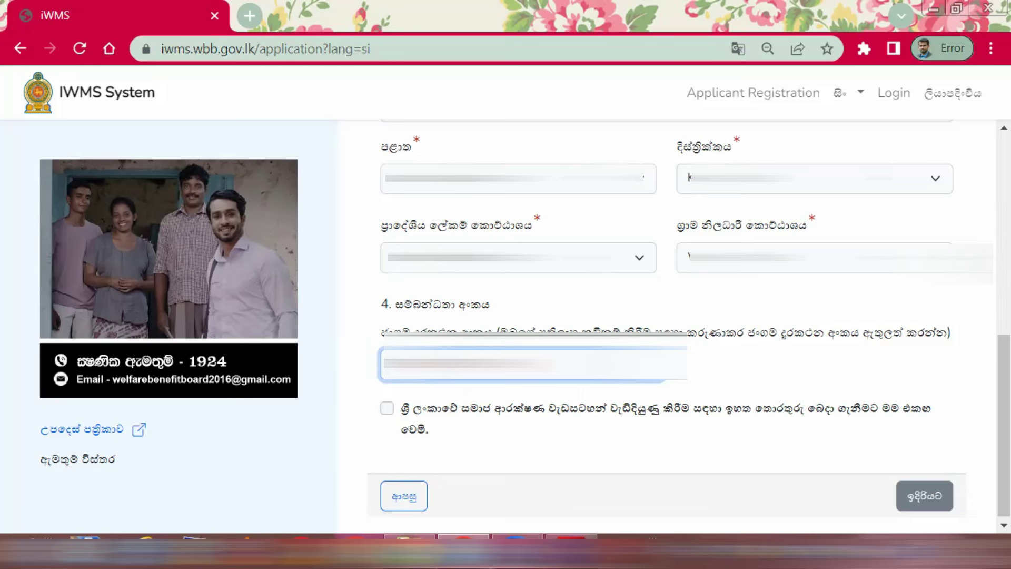
{"action": "key", "text": "BackSpace"}
{"action": "left_click", "coordinate": [388, 409]}
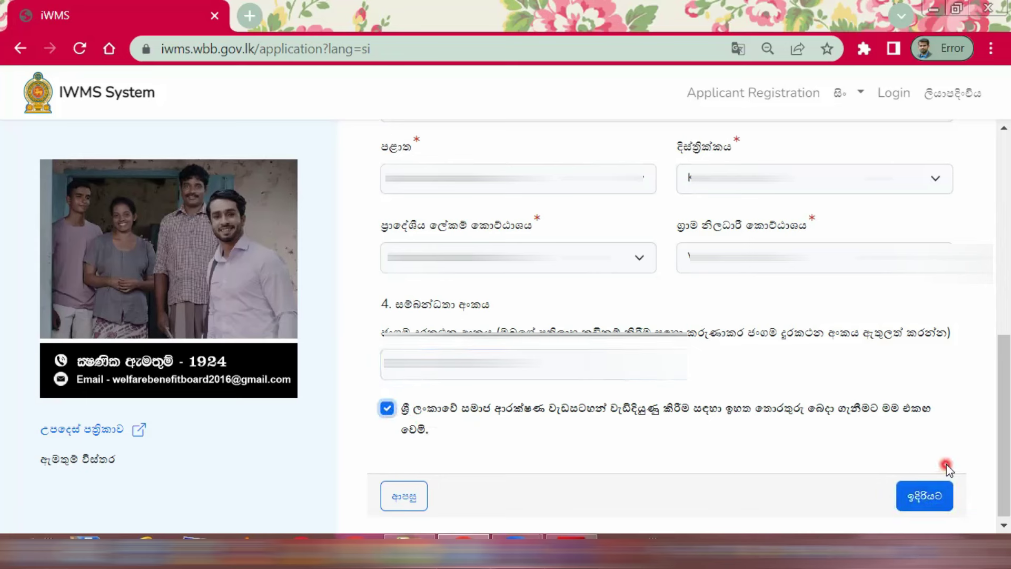
{"action": "left_click", "coordinate": [927, 497]}
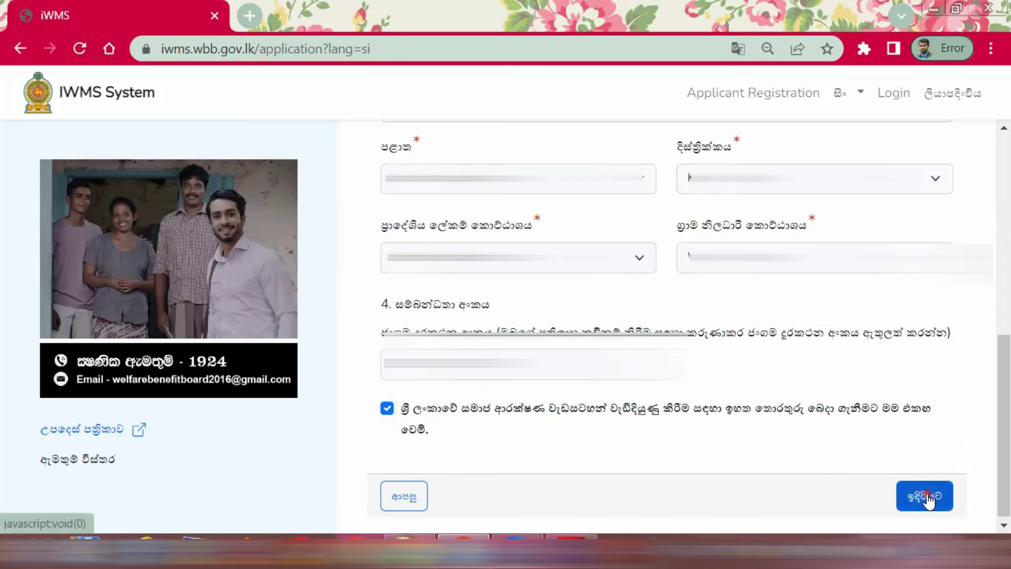
Review the application summary, including the household members' details, applicant's names, address, administrative divisions and contact number.
{"action": "left_click_drag", "start_coordinate": [1003, 327], "coordinate": [1008, 169]}
{"action": "scroll", "coordinate": [1008, 170], "scroll_direction": "up", "scroll_amount": 1}
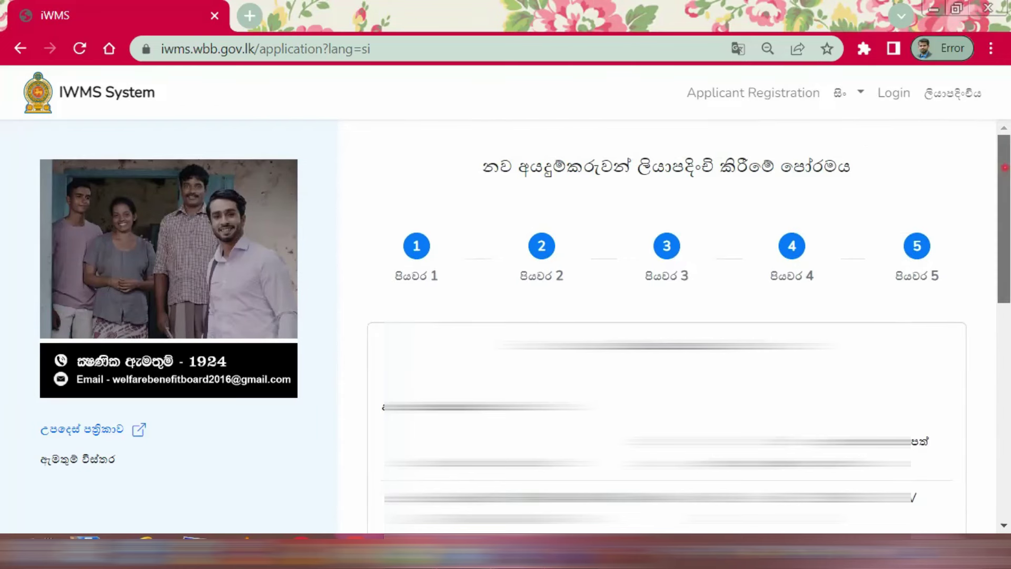
{"action": "left_click_drag", "start_coordinate": [1004, 167], "coordinate": [1008, 346]}
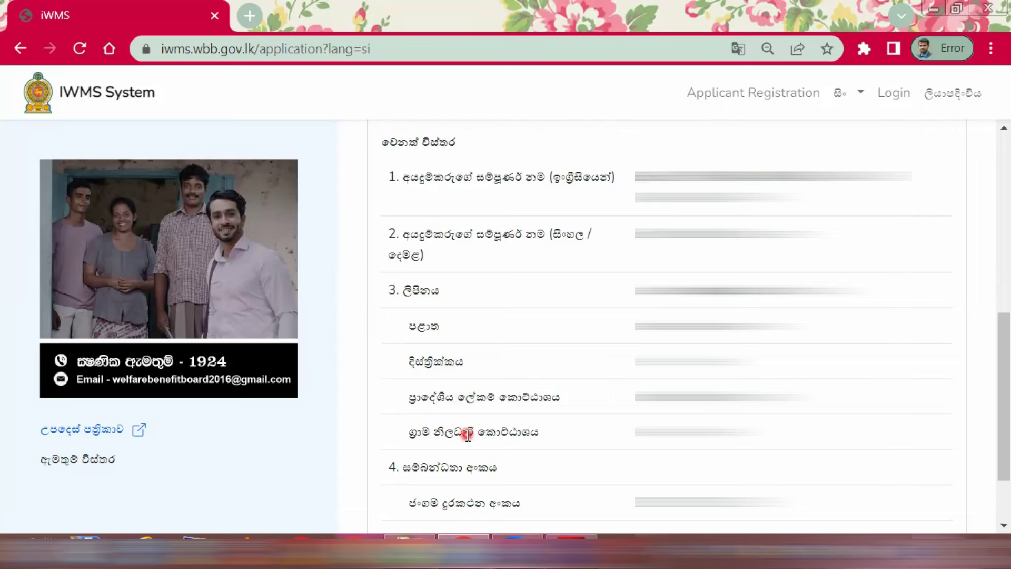
{"action": "scroll", "coordinate": [1002, 374], "scroll_direction": "down", "scroll_amount": 2}
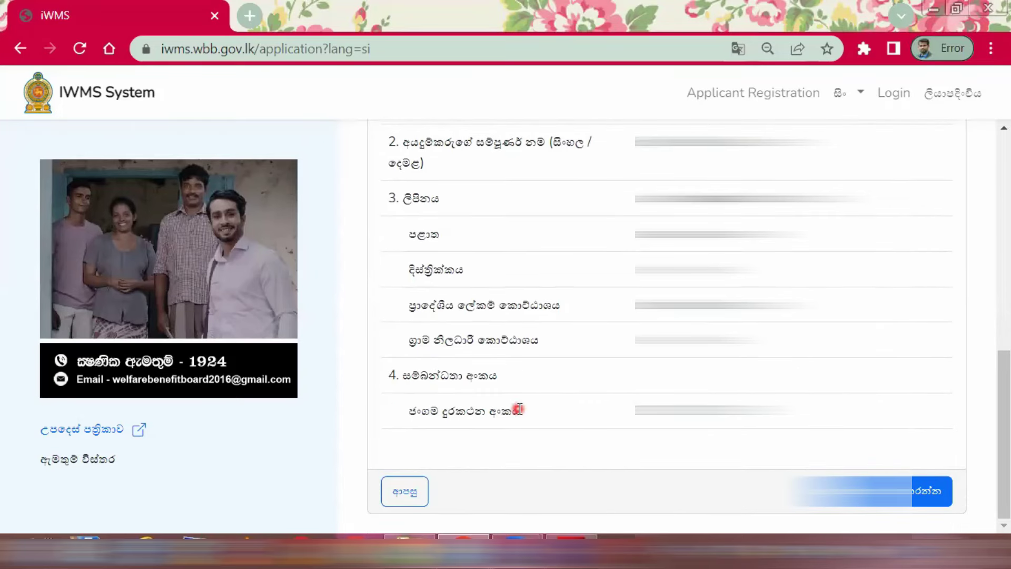
{"action": "left_click_drag", "start_coordinate": [1002, 372], "coordinate": [989, 460]}
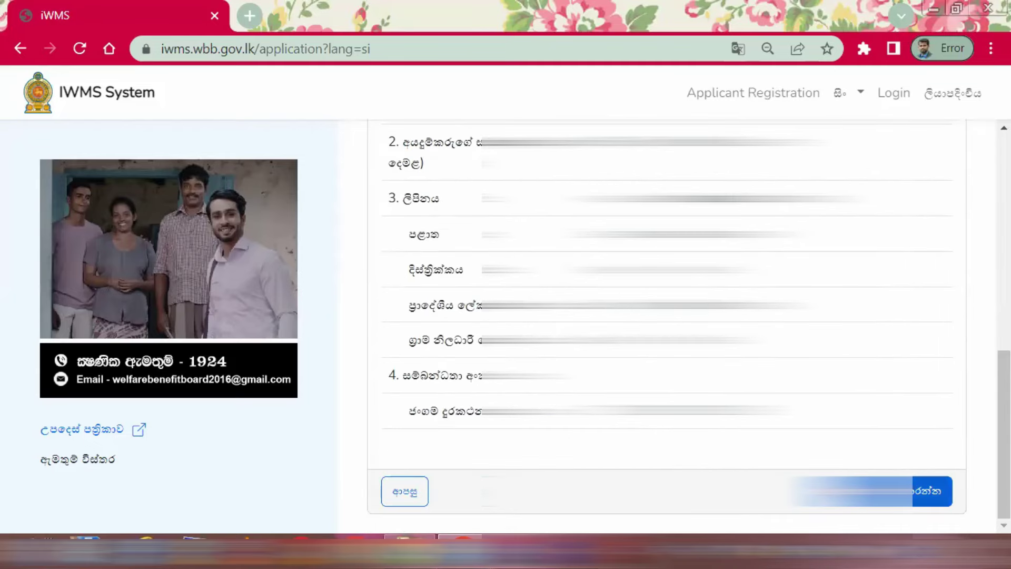
{"action": "left_click", "coordinate": [896, 494]}
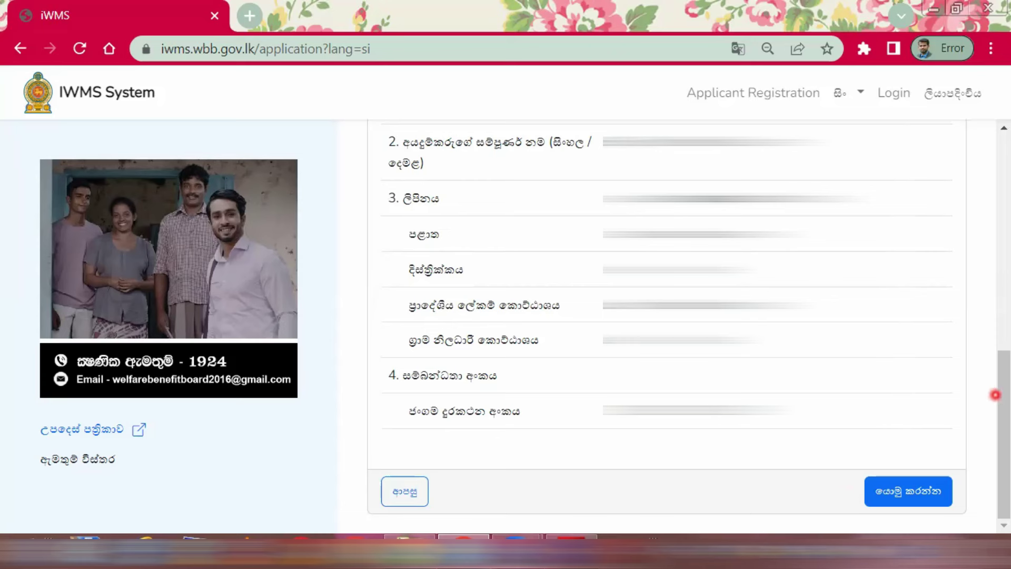
{"action": "left_click", "coordinate": [1003, 397]}
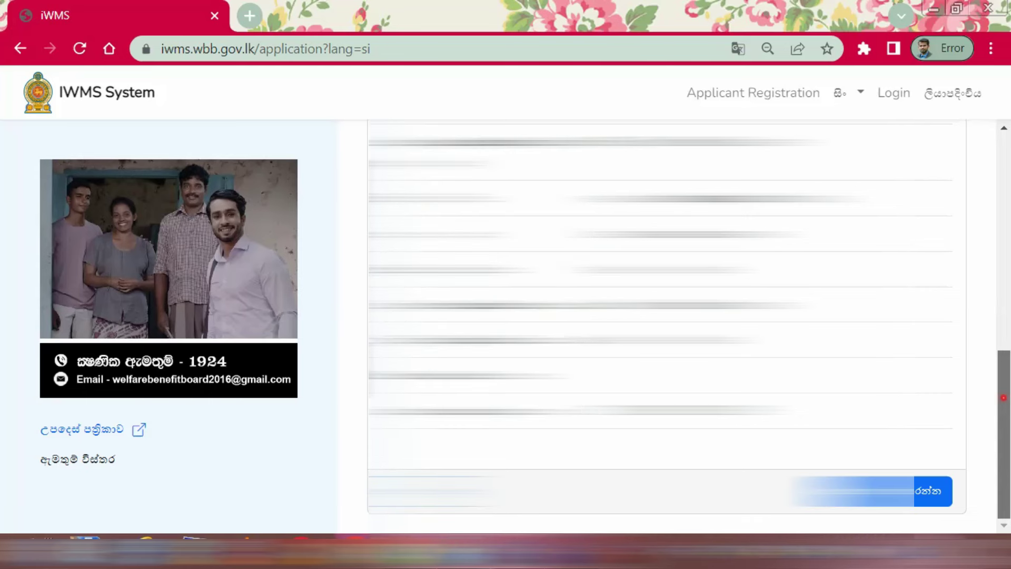
{"action": "left_click_drag", "start_coordinate": [1004, 398], "coordinate": [1008, 162]}
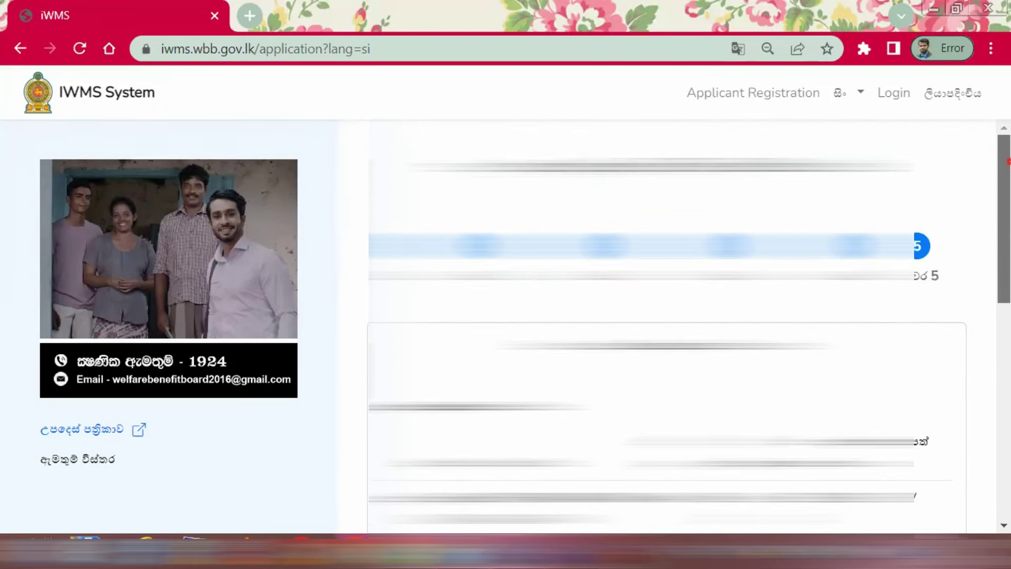